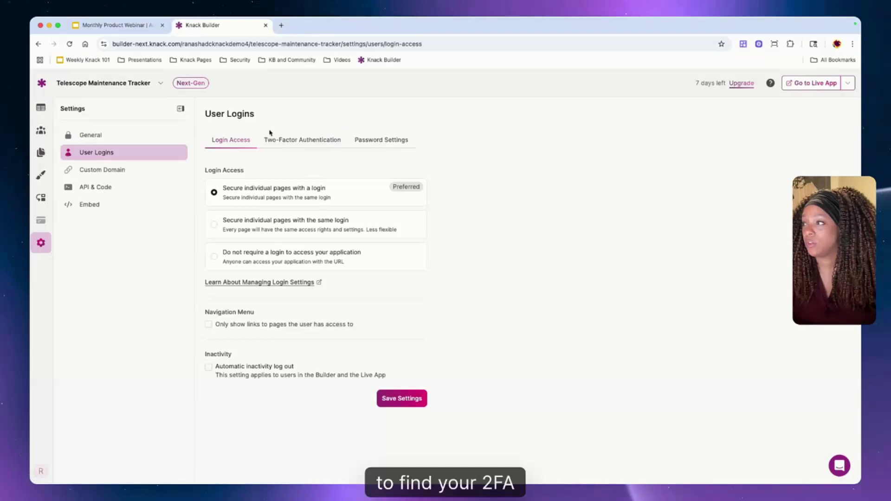
Enable two-factor authentication for all Live App users in the User Logins settings
{"action": "left_click", "coordinate": [310, 142]}
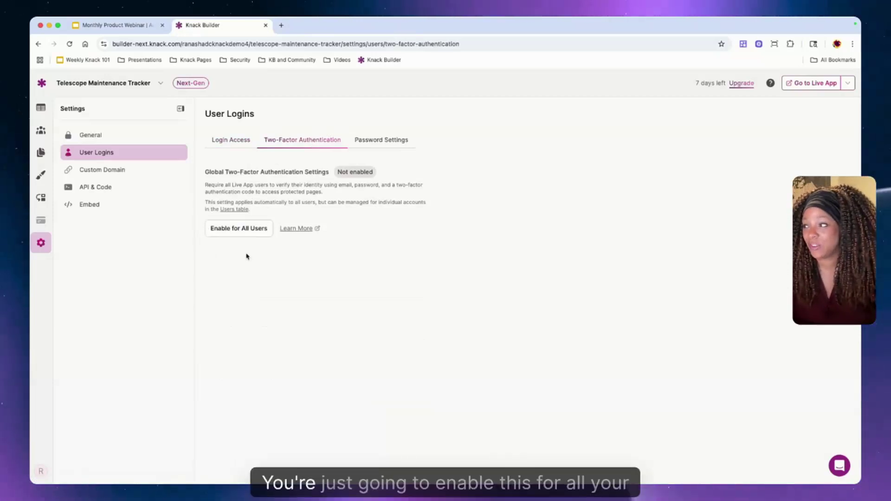
{"action": "left_click", "coordinate": [240, 229]}
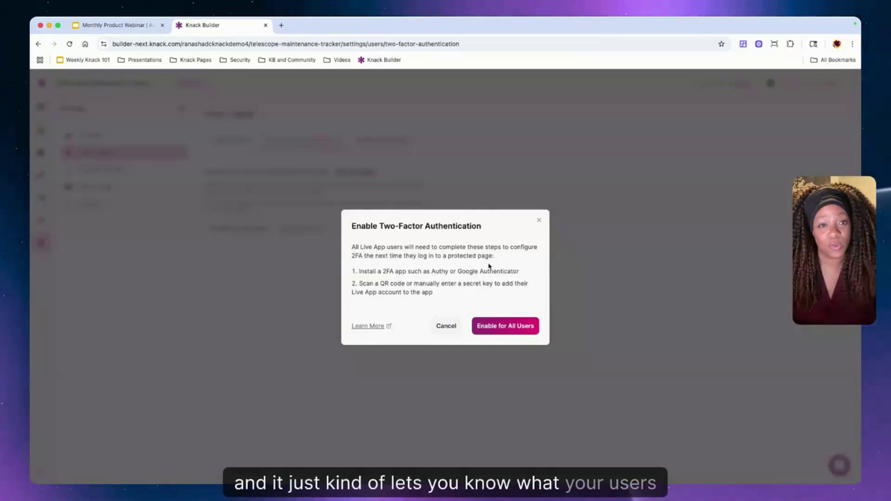
{"action": "left_click", "coordinate": [511, 327]}
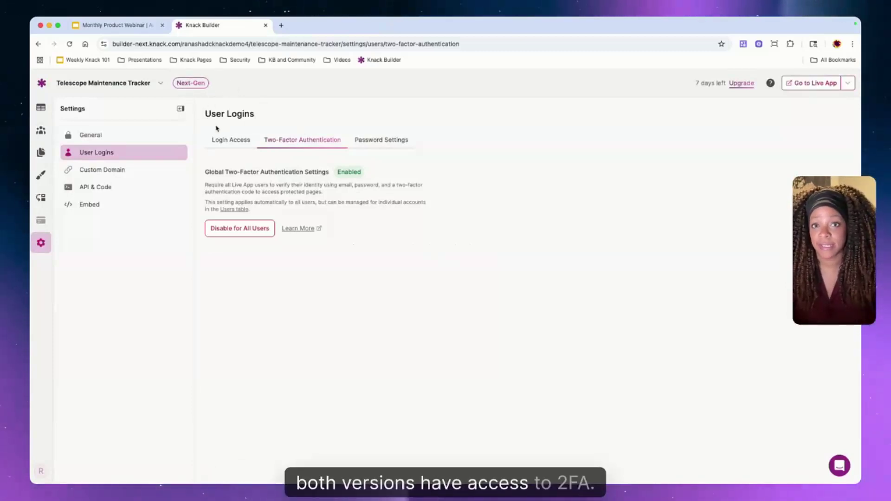
Open the user list of the Technicians role and view the account actions available for the first technician
{"action": "left_click", "coordinate": [41, 130]}
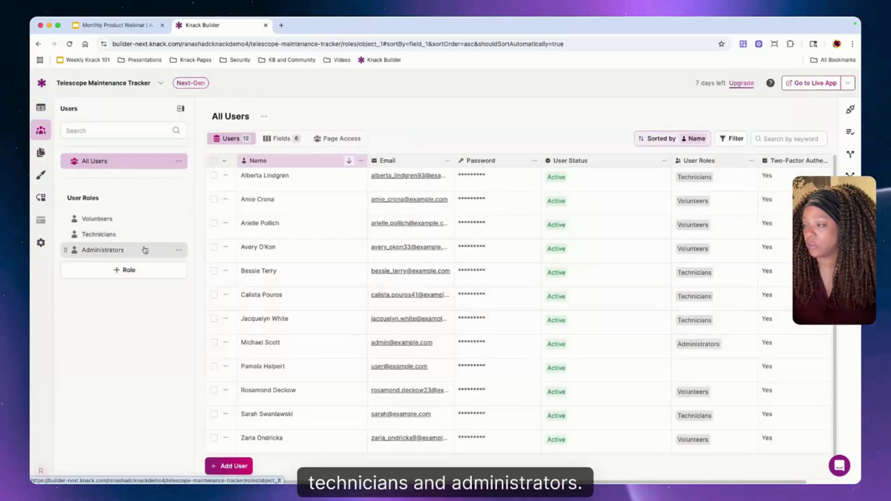
{"action": "left_click", "coordinate": [120, 235]}
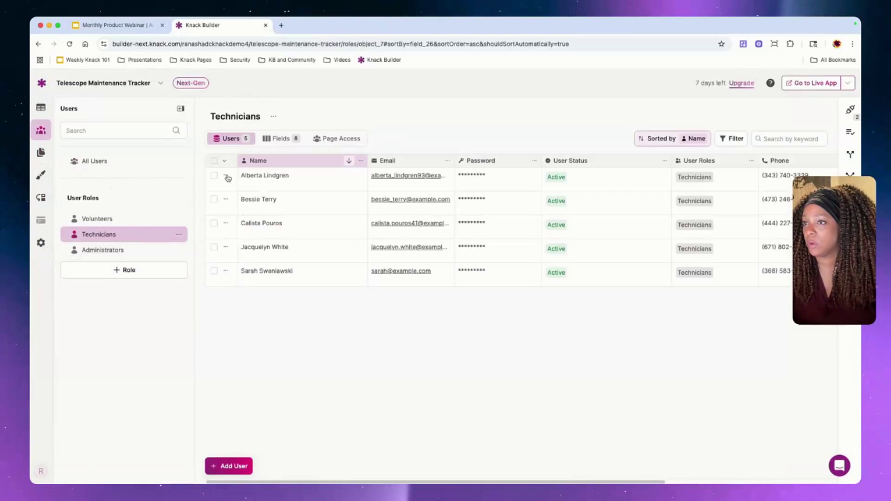
{"action": "left_click", "coordinate": [227, 178]}
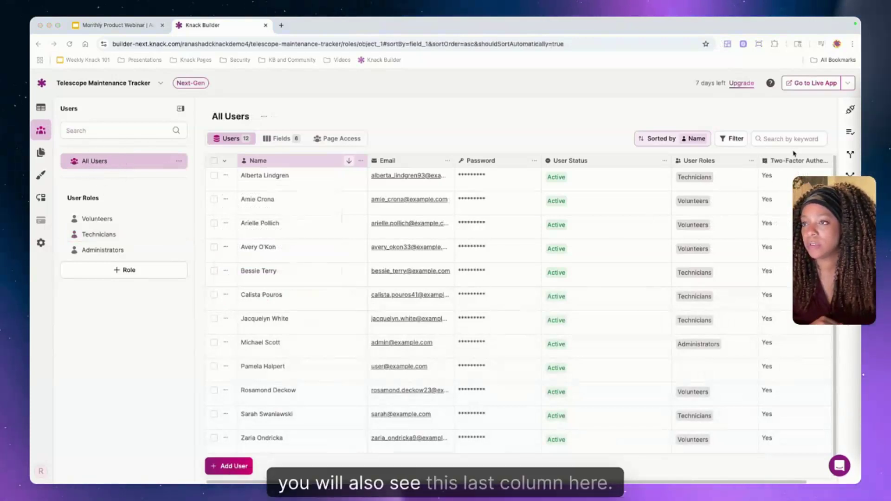
Check the per-user two-factor authentication choices and account actions in the All Users table, and return to the Technicians role
{"action": "left_click", "coordinate": [788, 175]}
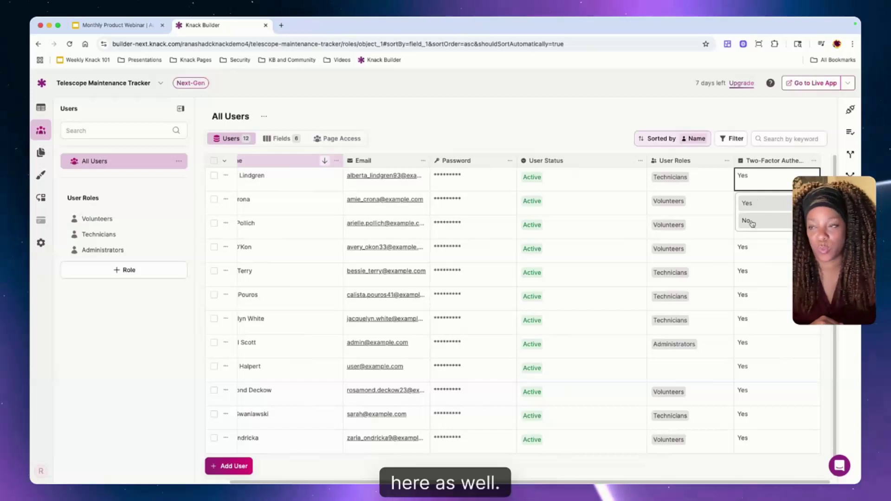
{"action": "left_click", "coordinate": [717, 112]}
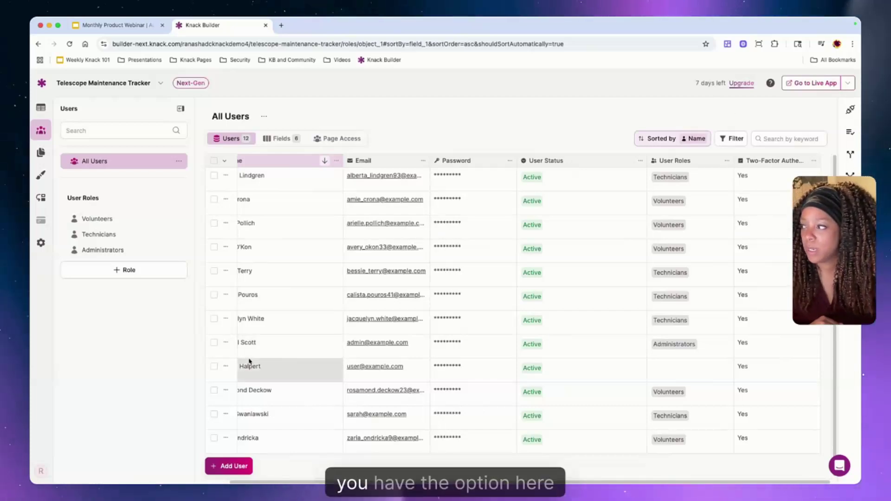
{"action": "left_click", "coordinate": [225, 270]}
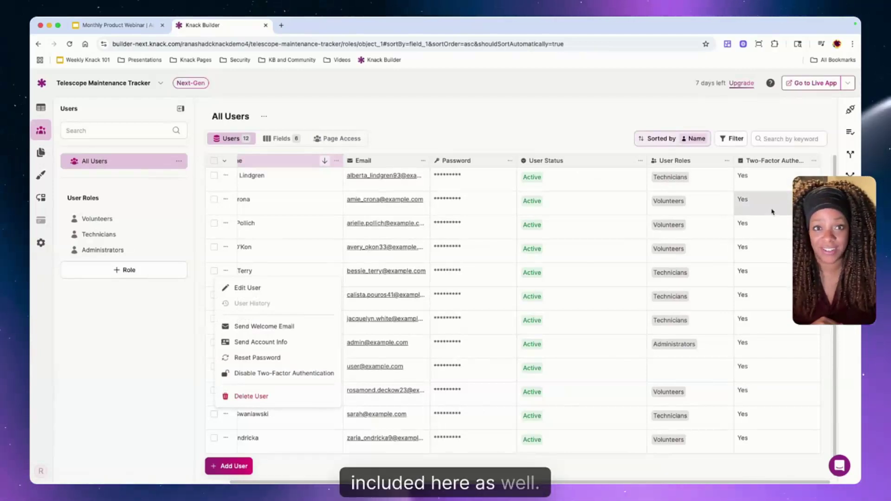
{"action": "left_click", "coordinate": [99, 234]}
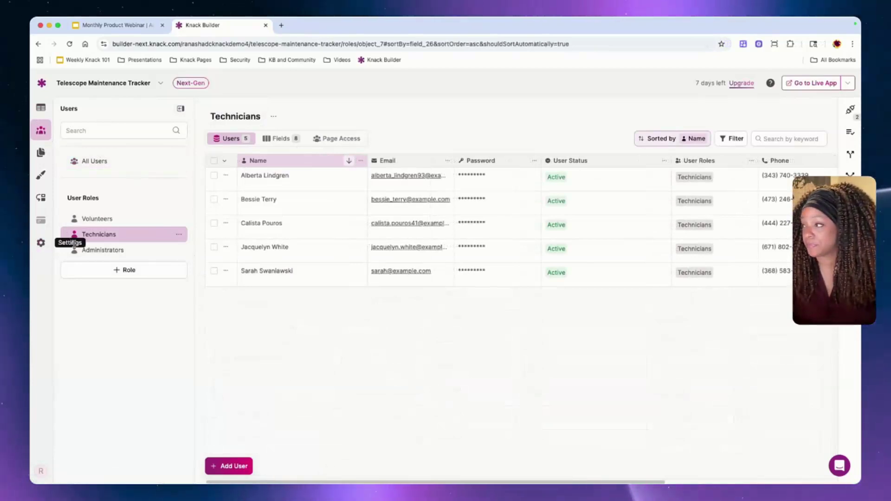
Select the My Jobs Login page in the app's pages and open My Jobs in the Live App
{"action": "left_click", "coordinate": [41, 152]}
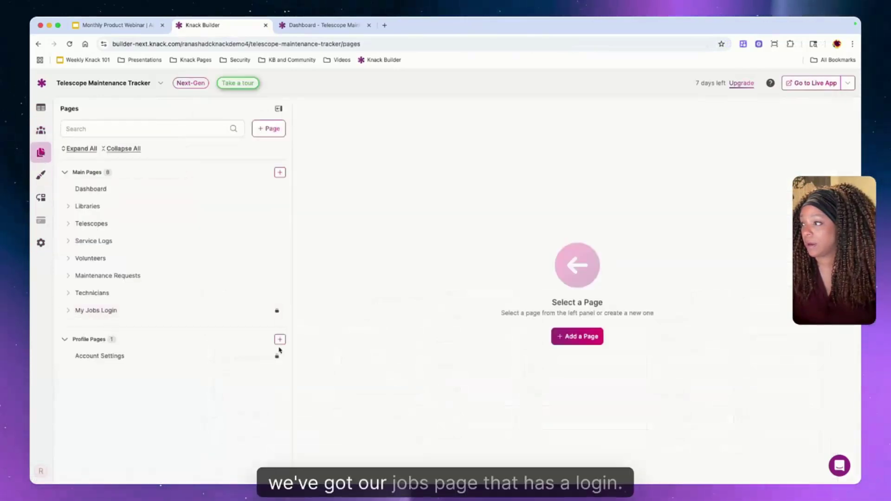
{"action": "left_click", "coordinate": [113, 311]}
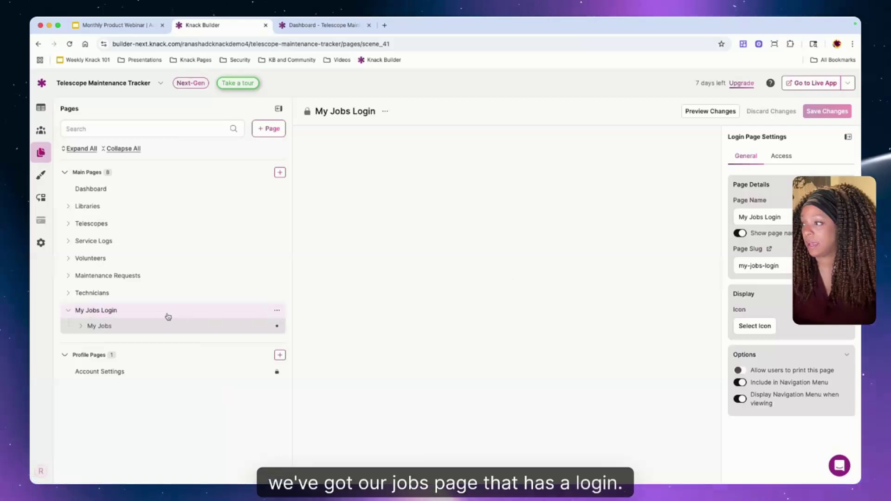
{"action": "left_click", "coordinate": [846, 87]}
{"action": "left_click", "coordinate": [782, 229]}
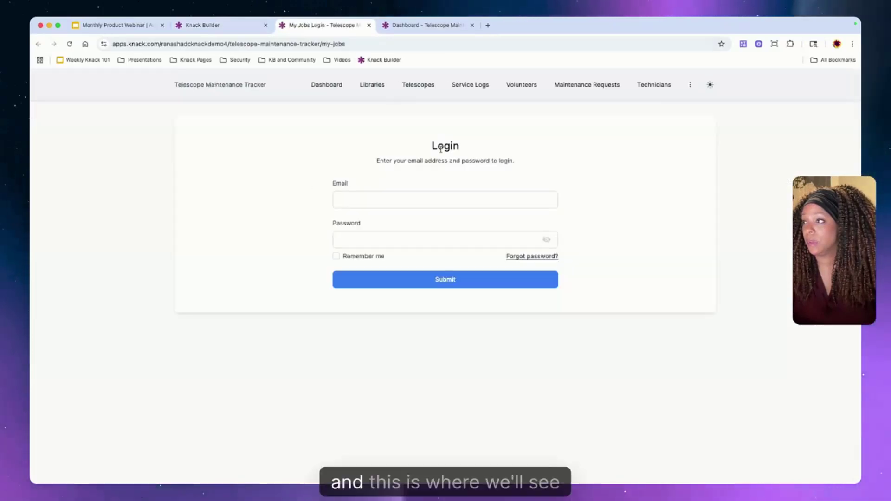
Log in to My Jobs with the technician's email and password, and submit the authenticator's 6-digit verification code
{"action": "left_click", "coordinate": [414, 199]}
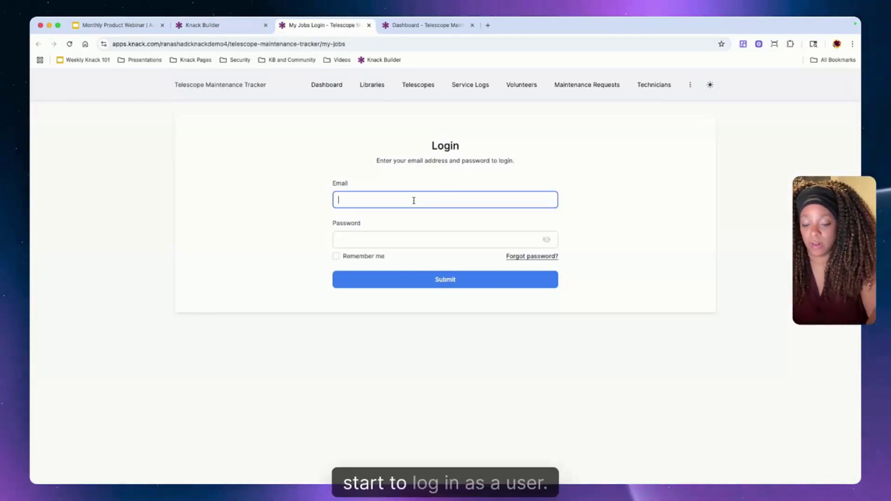
{"action": "type", "text": "sara"}
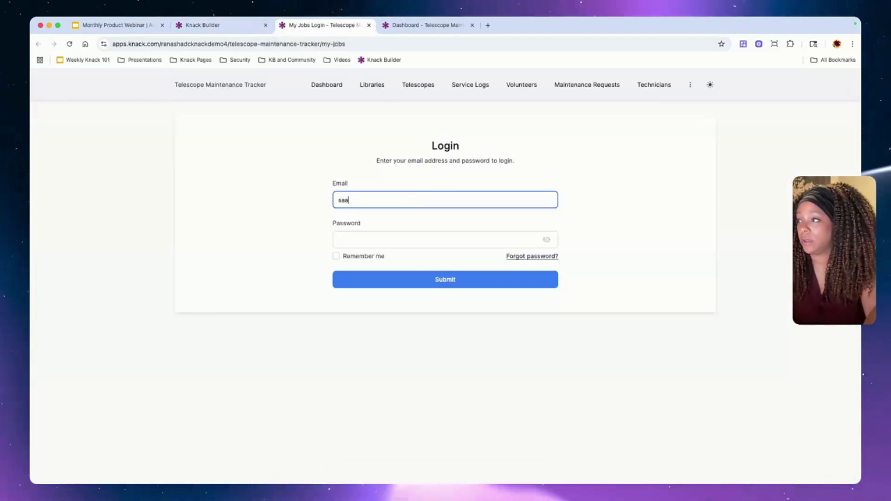
{"action": "type", "text": "h@"}
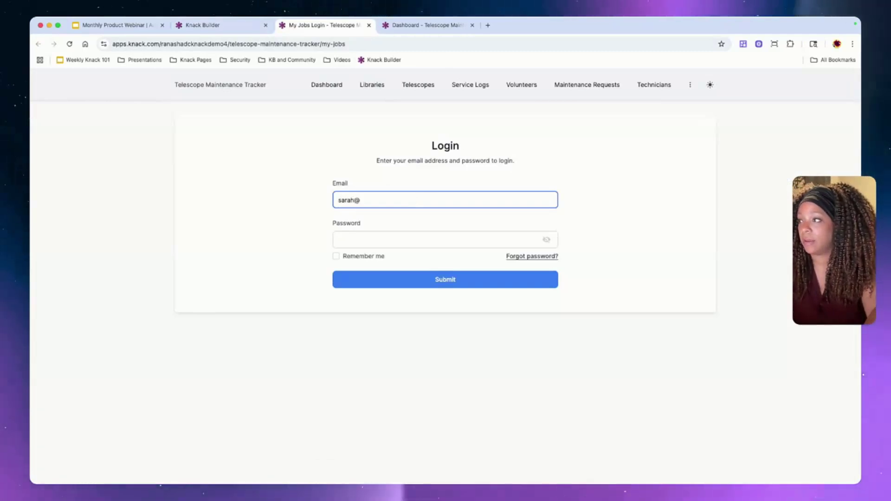
{"action": "type", "text": "example"}
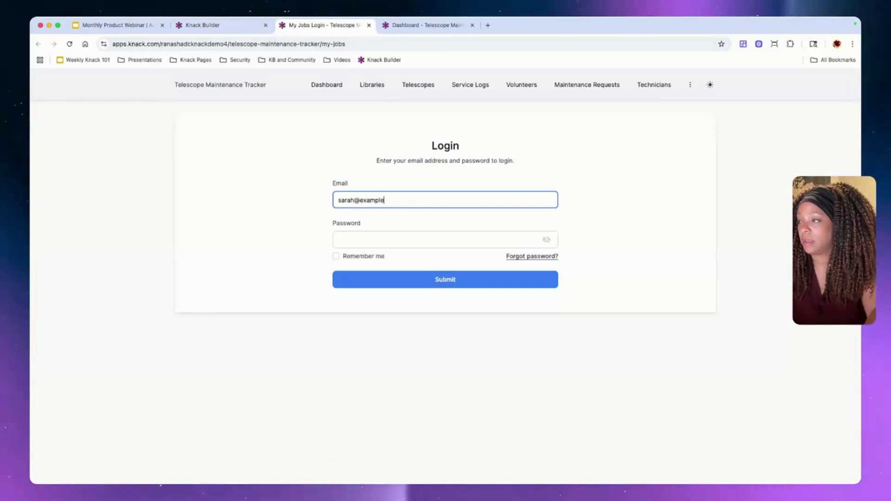
{"action": "type", "text": ".com"}
{"action": "key", "text": "Tab"}
{"action": "type", "text": "******"}
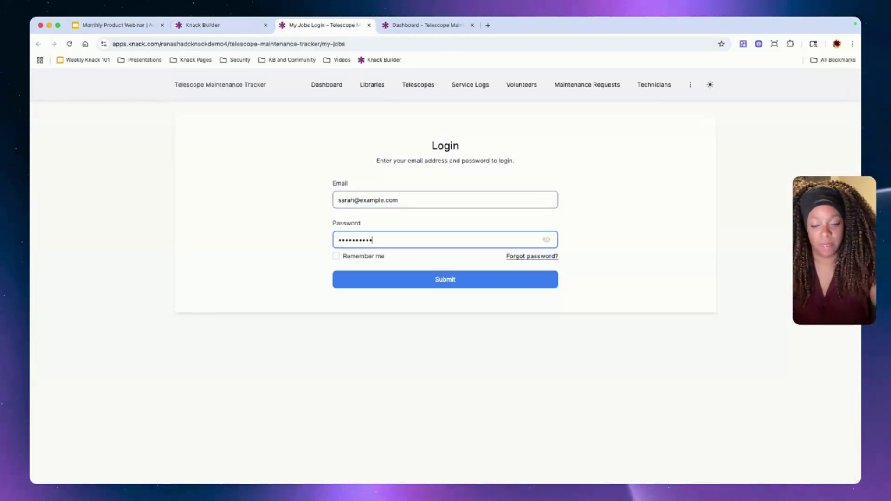
{"action": "left_click", "coordinate": [466, 277]}
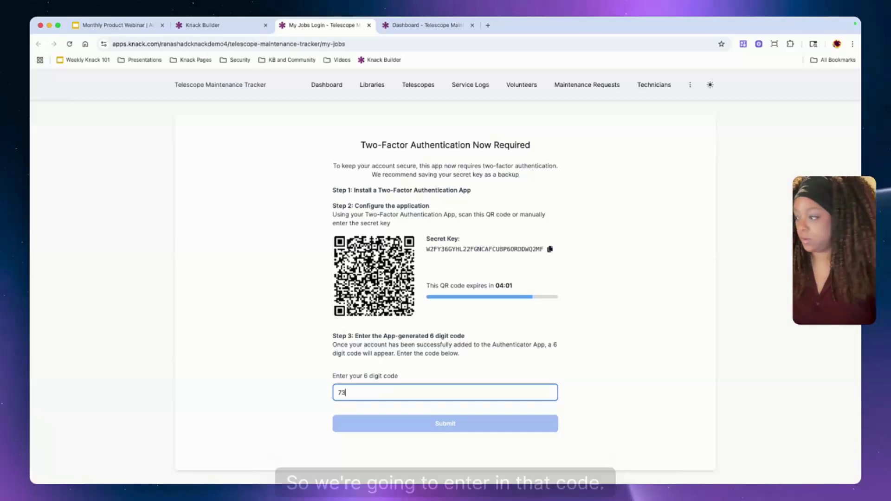
{"action": "type", "text": "5"}
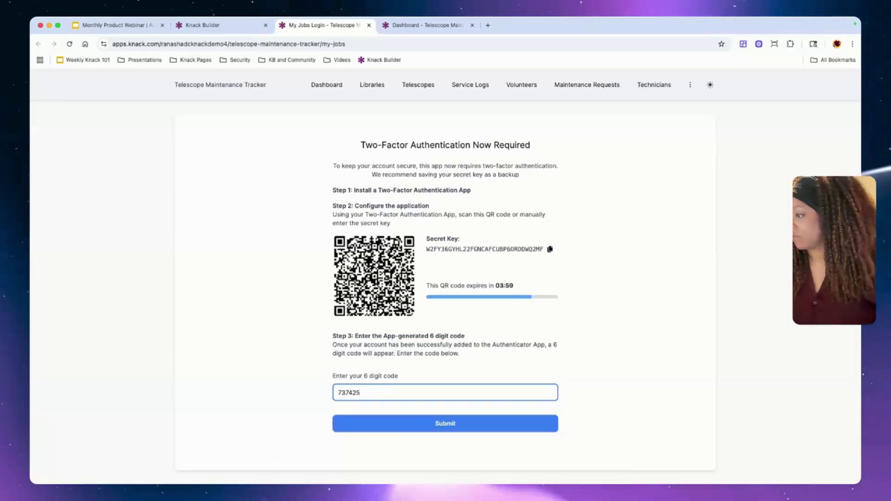
{"action": "left_click", "coordinate": [445, 426]}
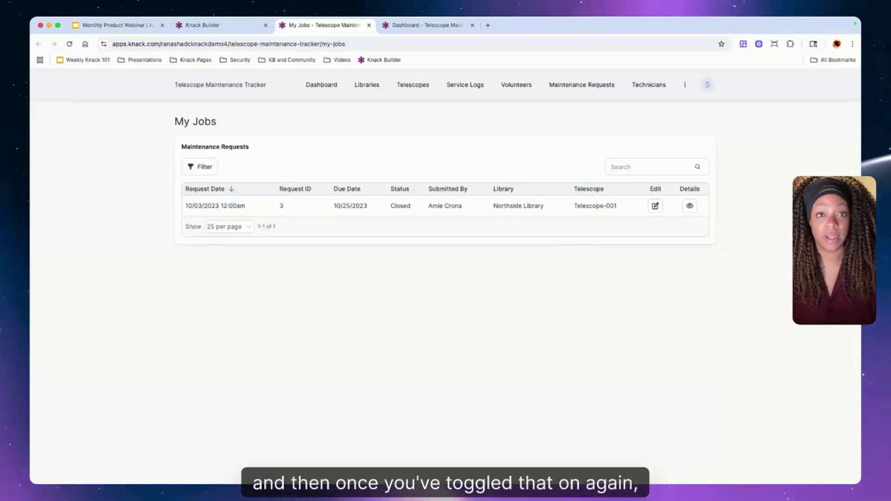
Return to the Builder's Technicians list and check the option to disable two-factor authentication for the last two technicians
{"action": "left_click", "coordinate": [203, 27]}
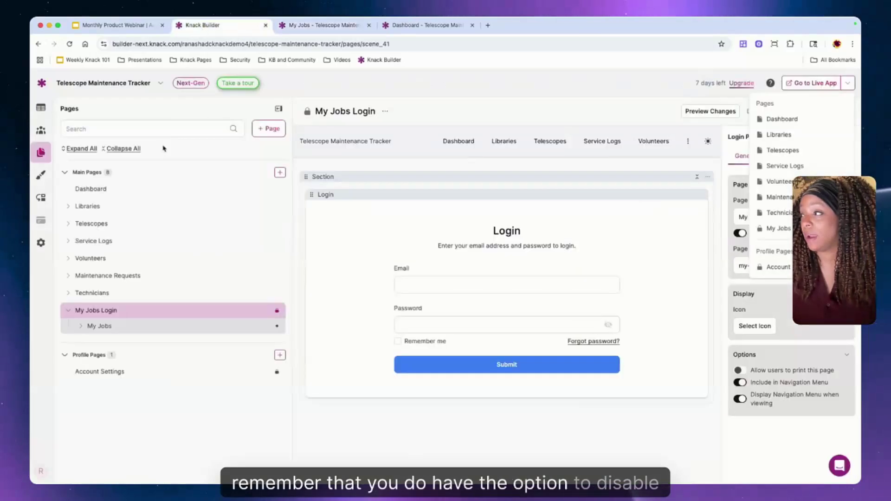
{"action": "left_click", "coordinate": [42, 131]}
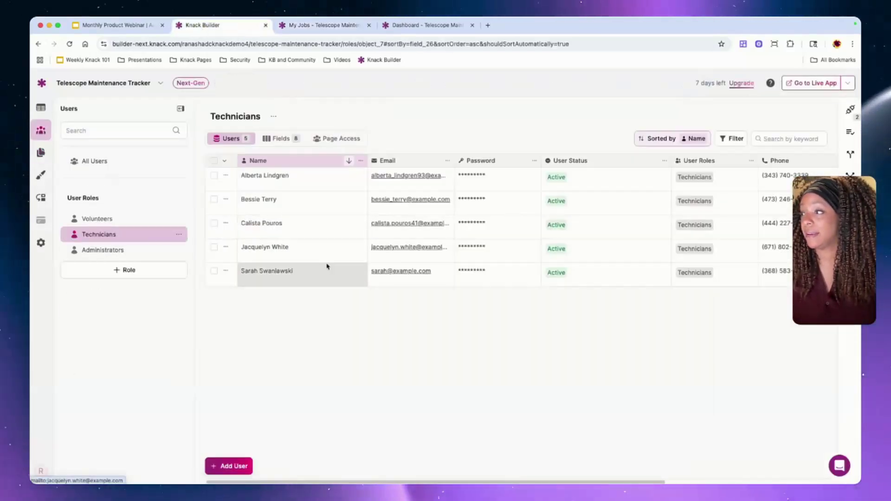
{"action": "left_click", "coordinate": [225, 248]}
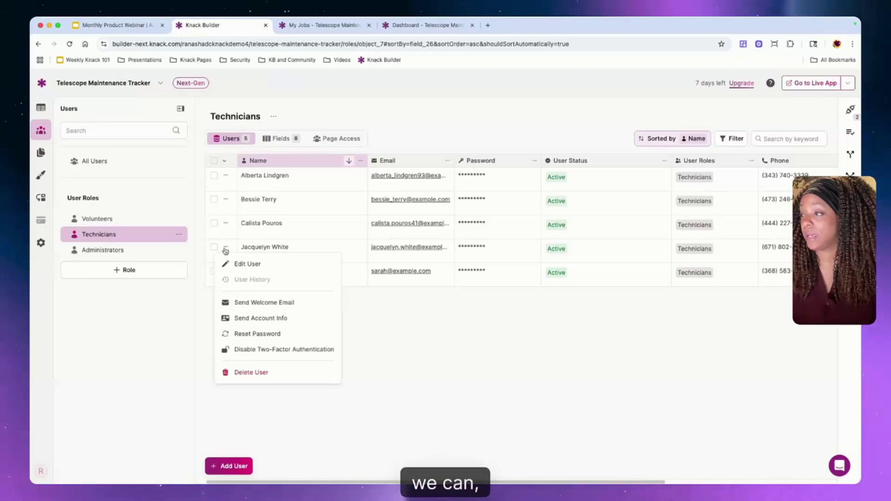
{"action": "left_click", "coordinate": [377, 349]}
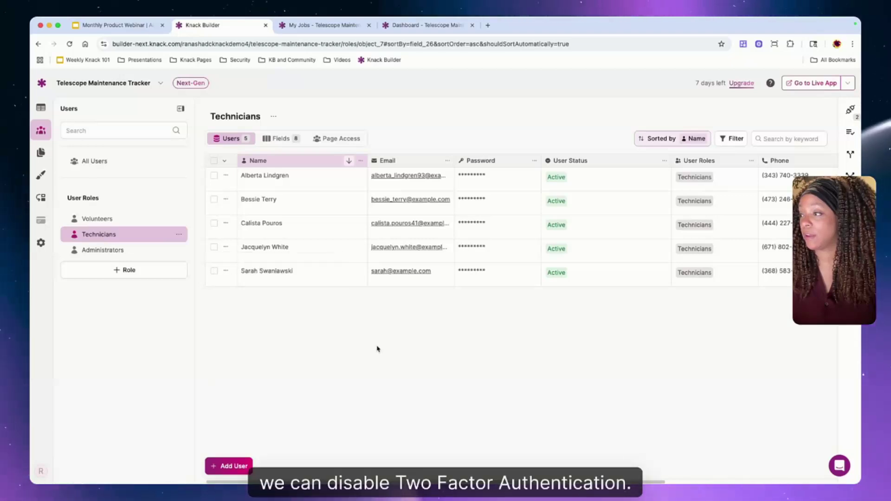
{"action": "left_click", "coordinate": [226, 272]}
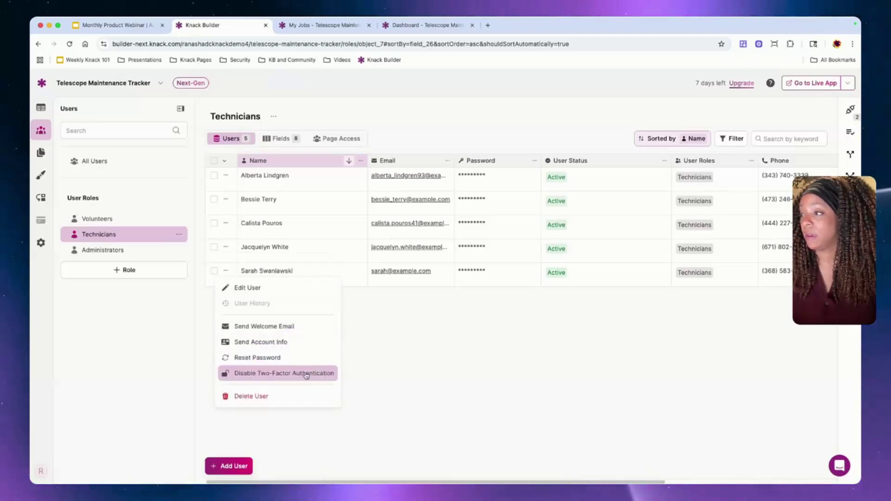
{"action": "left_click", "coordinate": [424, 351]}
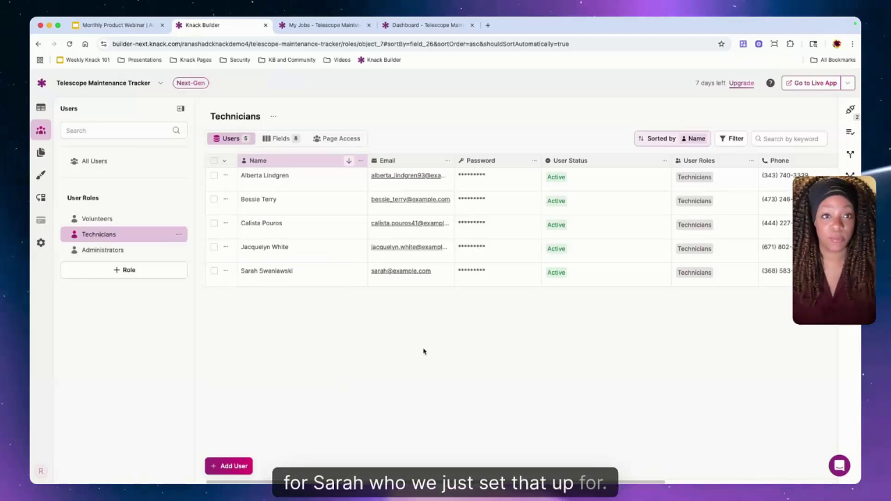
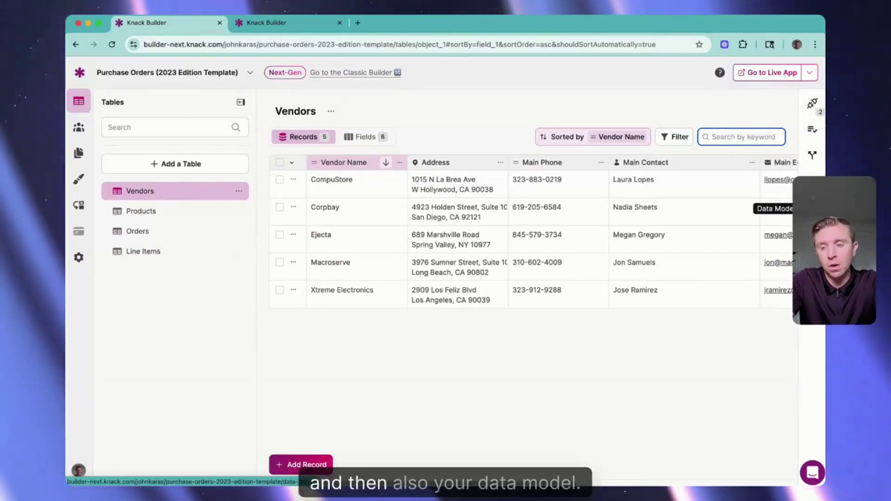
Examine the connection fields of the Vendors table and of the Products table in the Purchase Orders app
{"action": "left_click", "coordinate": [812, 103]}
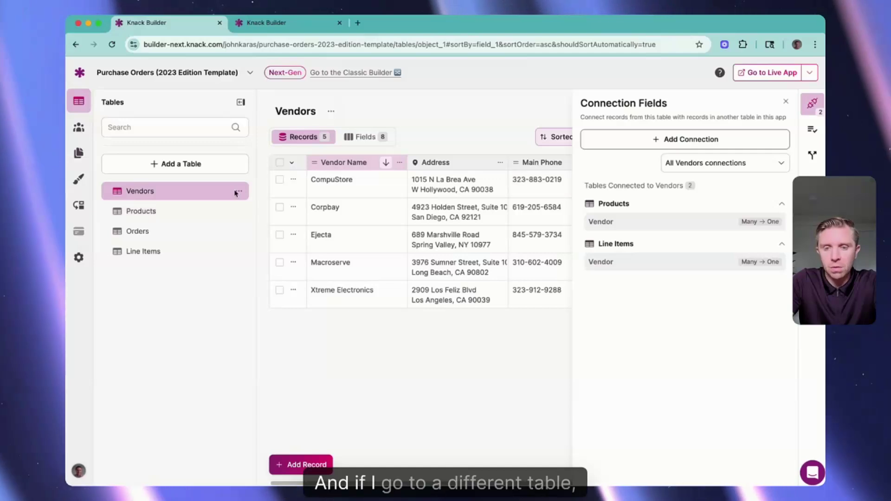
{"action": "left_click", "coordinate": [184, 210]}
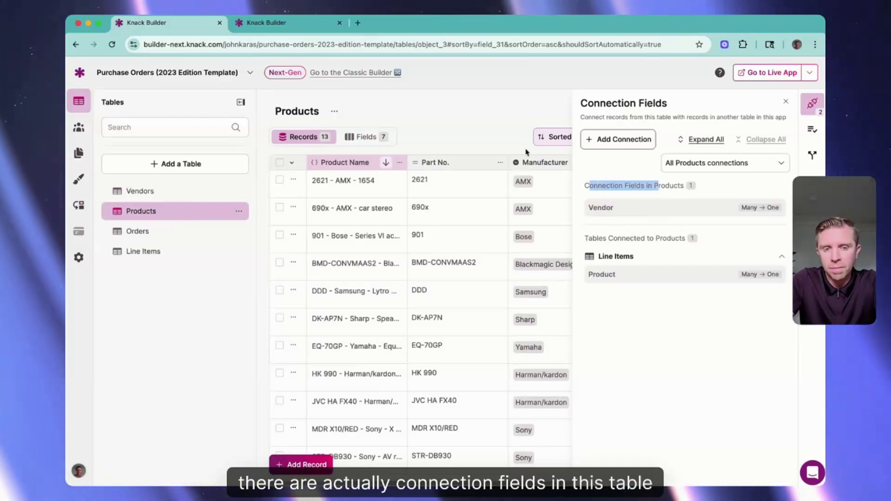
{"action": "scroll", "coordinate": [447, 181], "scroll_direction": "right", "scroll_amount": 8}
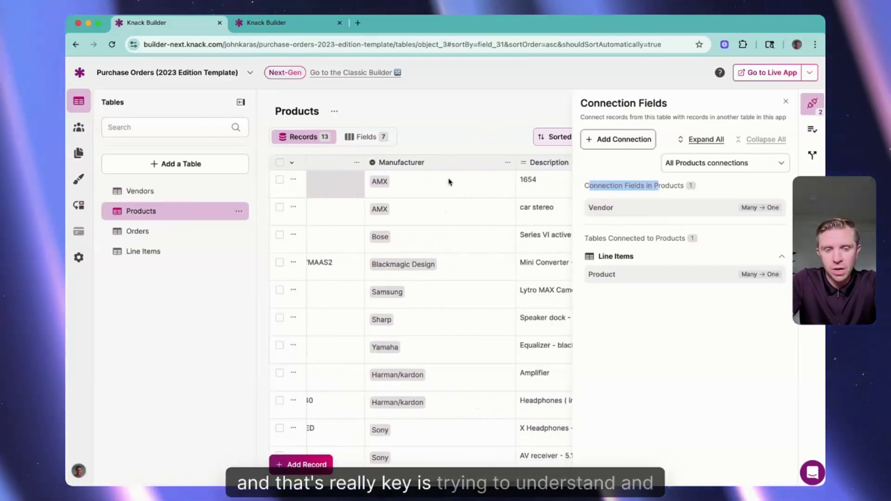
{"action": "scroll", "coordinate": [449, 182], "scroll_direction": "right", "scroll_amount": 4}
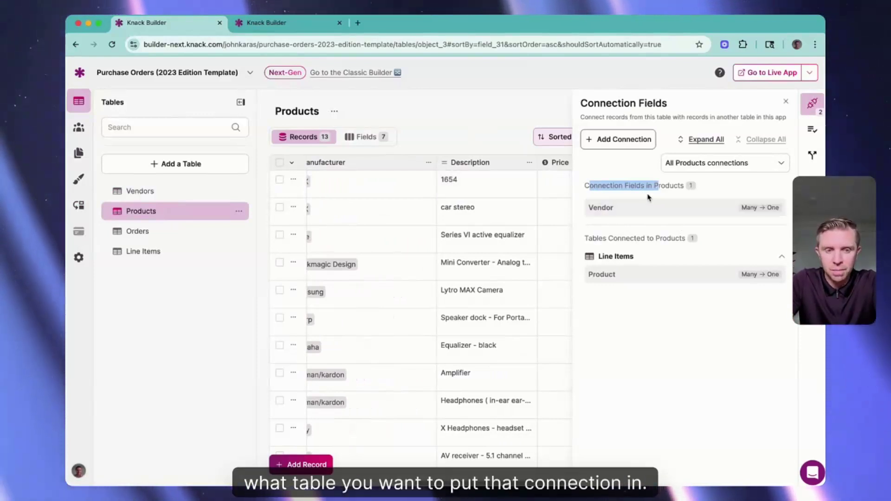
Open the settings of the Vendor connection field in the Products table
{"action": "left_click", "coordinate": [650, 186]}
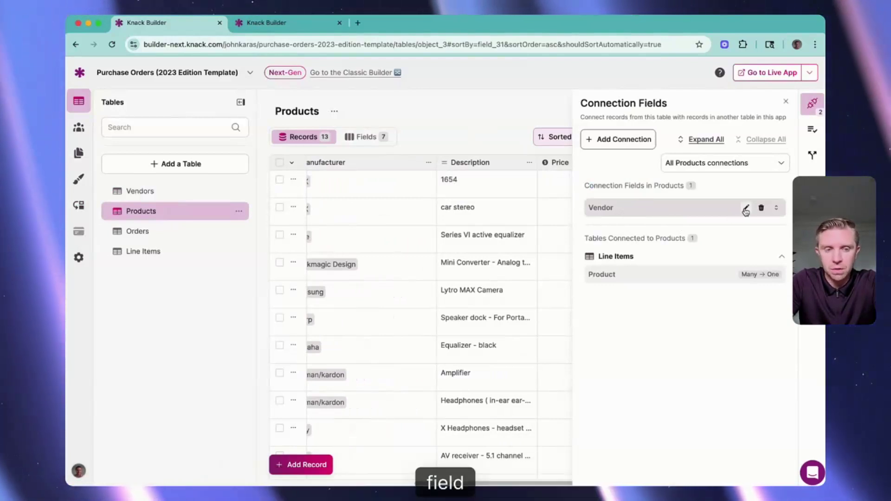
{"action": "mouse_move", "coordinate": [738, 206]}
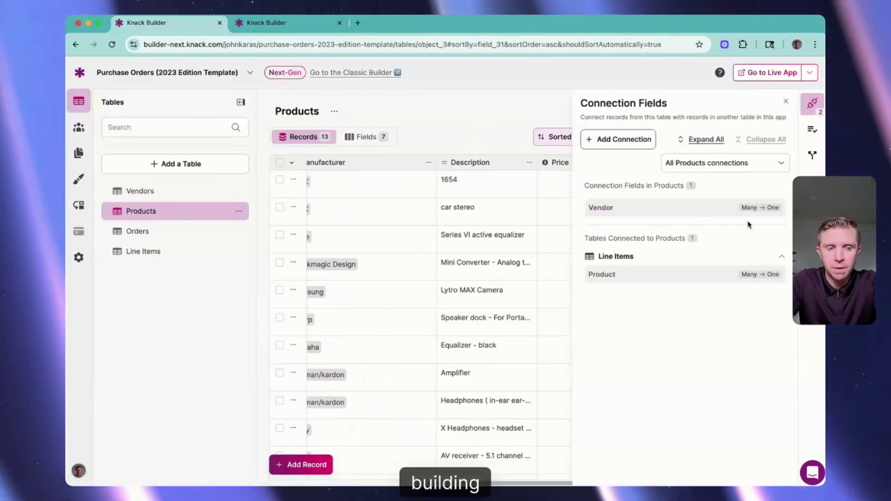
{"action": "left_click", "coordinate": [744, 210]}
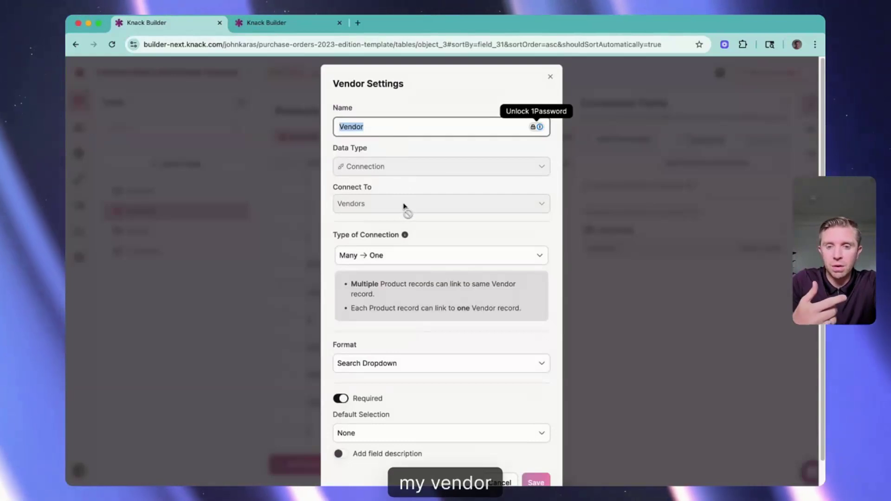
Close the Products table's Vendor field settings and connections, and add a blank table named Vendor Contacts
{"action": "left_click", "coordinate": [550, 77]}
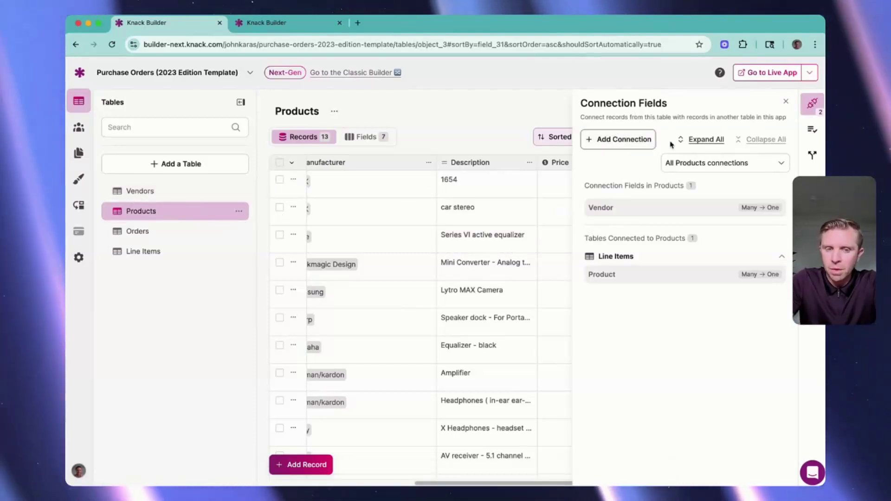
{"action": "left_click", "coordinate": [785, 102]}
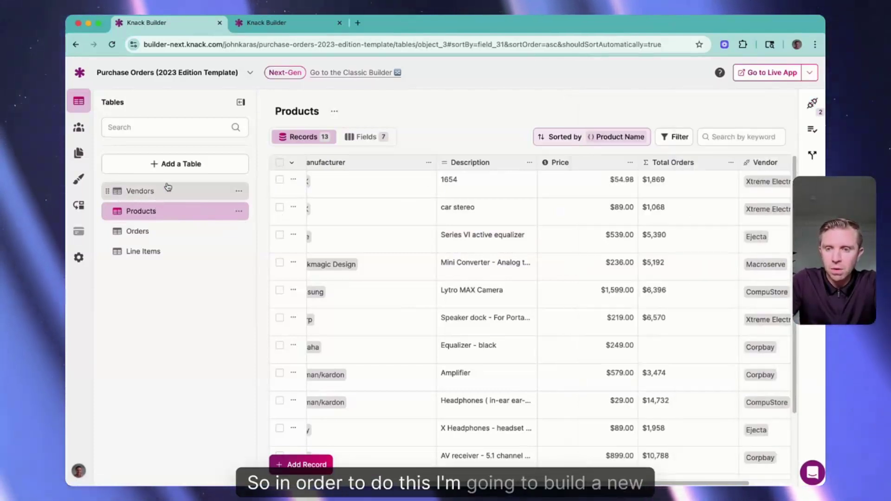
{"action": "left_click", "coordinate": [163, 164]}
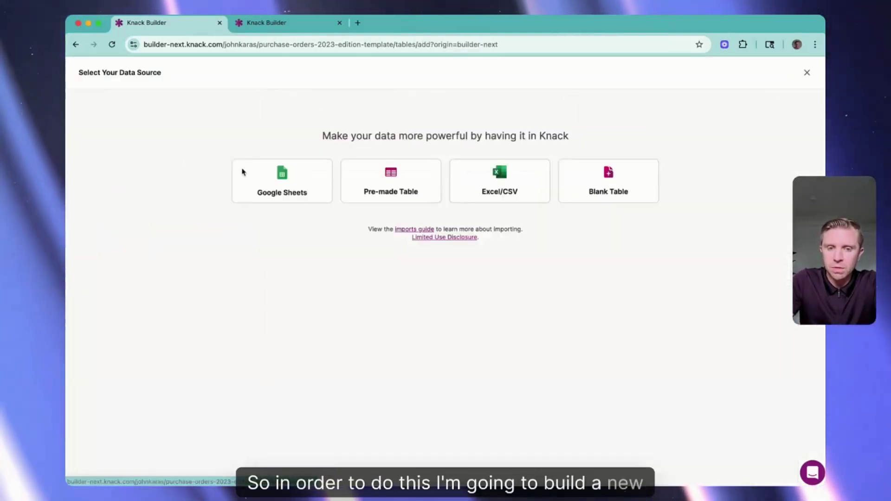
{"action": "left_click", "coordinate": [616, 187]}
{"action": "type", "text": "Vendor Contacts"}
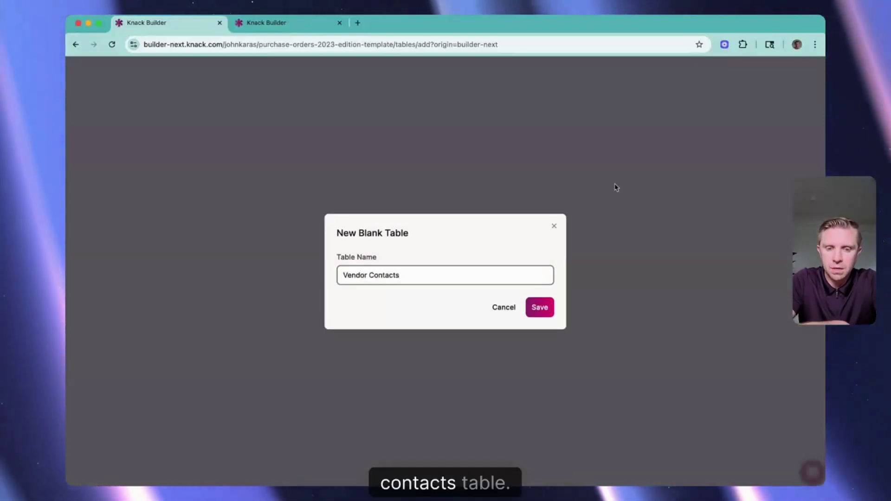
{"action": "left_click", "coordinate": [541, 310]}
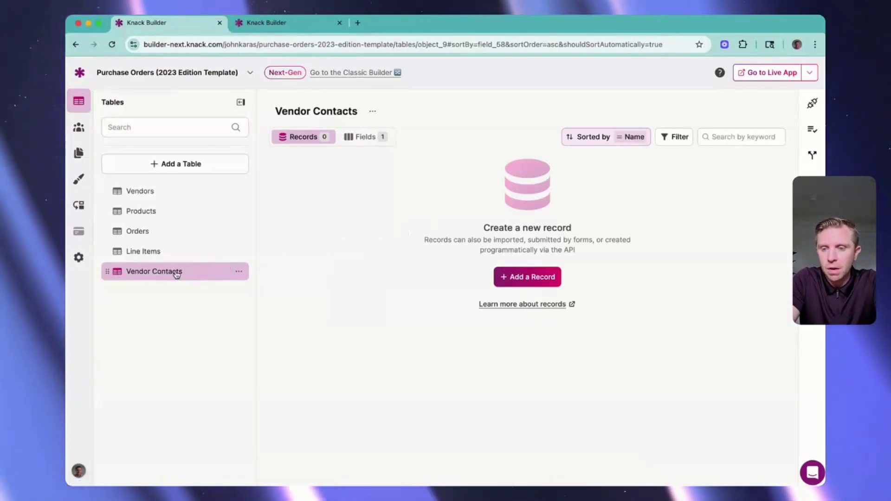
Start a new connection from the Vendor Contacts table to the Vendors table
{"action": "left_click", "coordinate": [811, 103]}
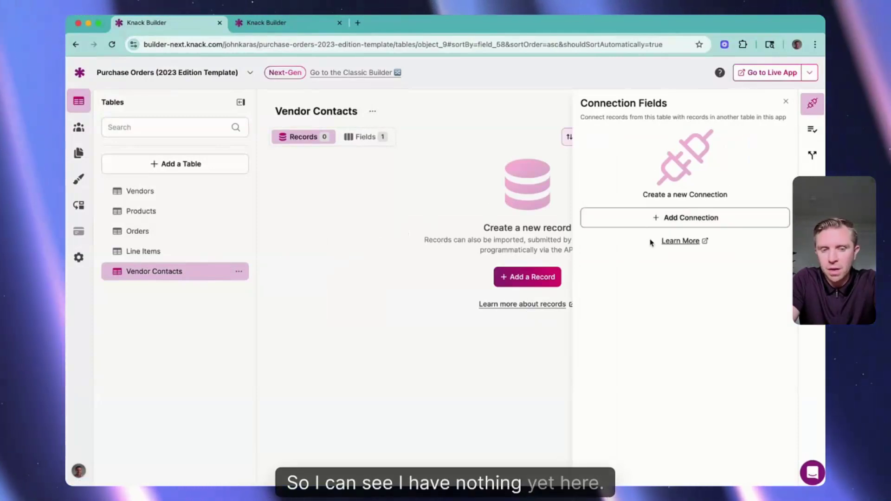
{"action": "left_click", "coordinate": [675, 218]}
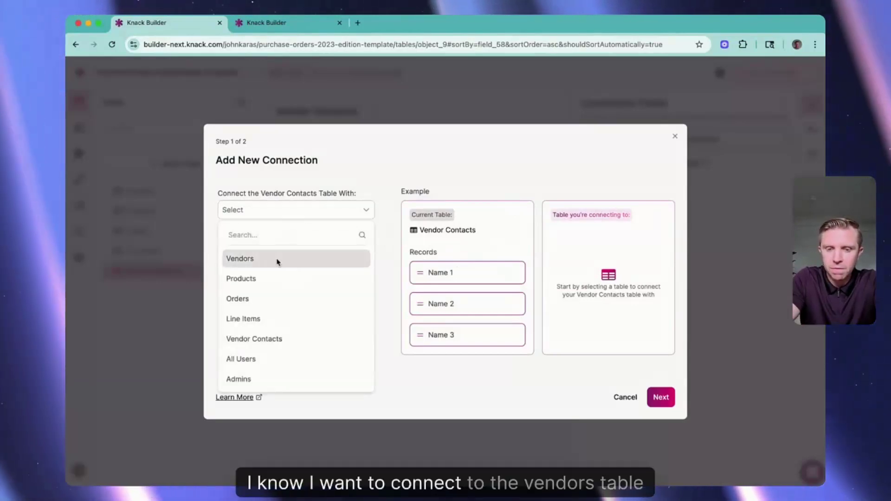
{"action": "left_click", "coordinate": [278, 260]}
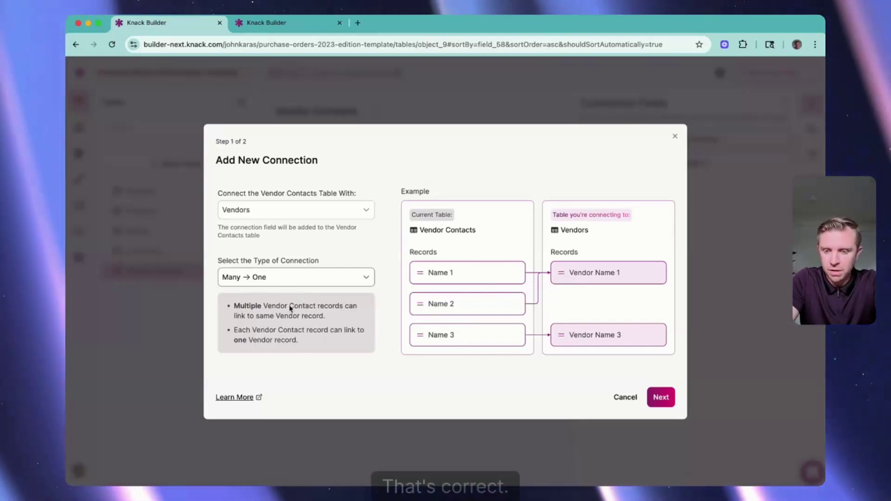
Preview the Many → Many and One → One connection types and set the type back to Many → One
{"action": "left_click", "coordinate": [288, 279]}
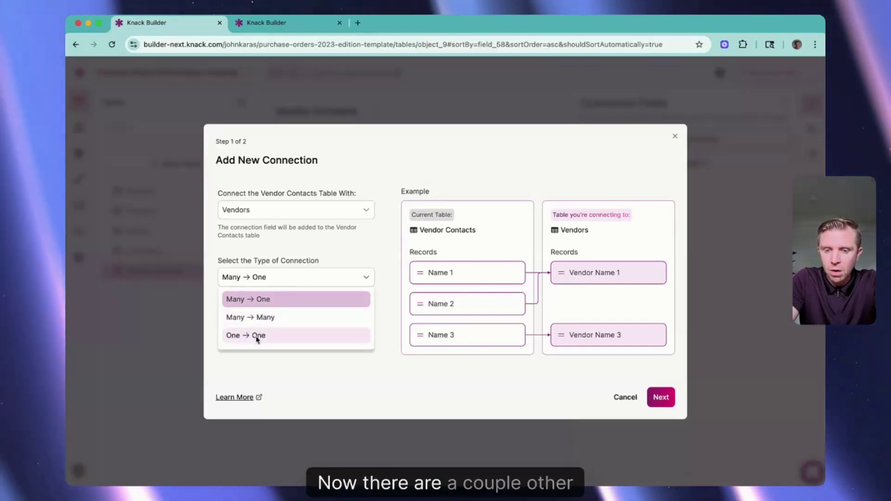
{"action": "left_click", "coordinate": [277, 318]}
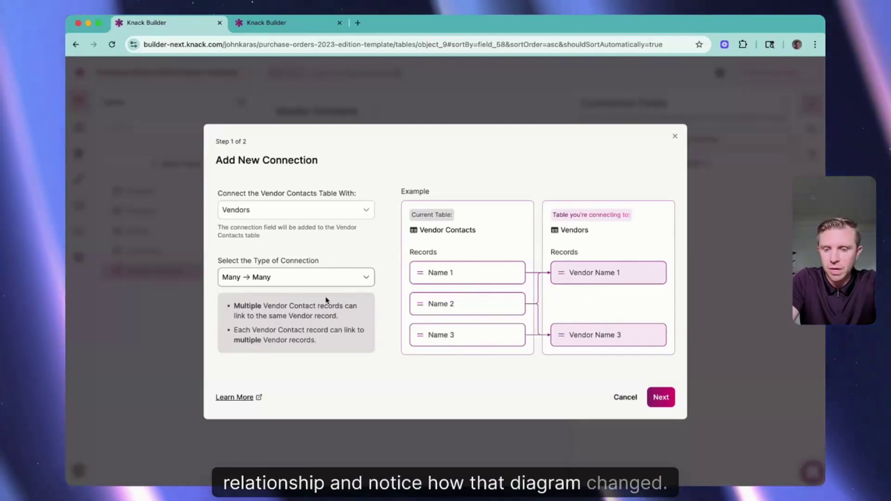
{"action": "left_click", "coordinate": [300, 280]}
{"action": "left_click", "coordinate": [284, 339]}
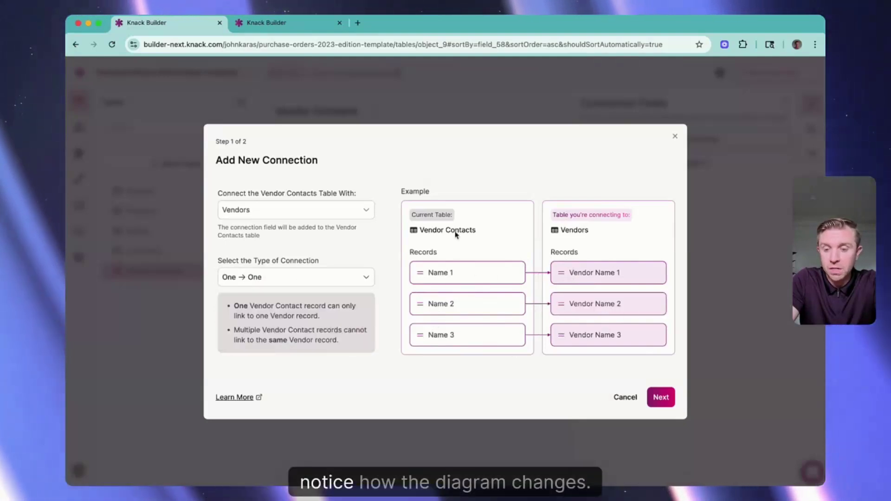
{"action": "left_click", "coordinate": [272, 285]}
{"action": "left_click", "coordinate": [301, 299]}
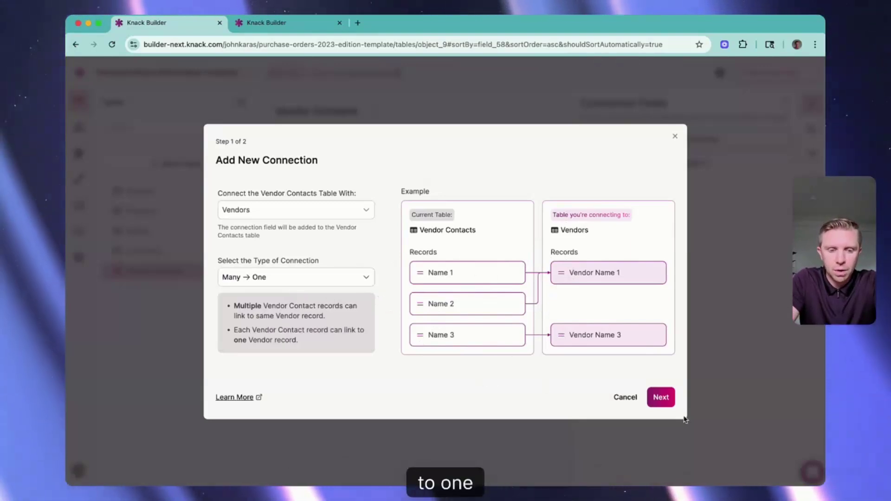
Finish adding the connection with the field name Vendor and the Search Dropdown format
{"action": "left_click", "coordinate": [661, 398]}
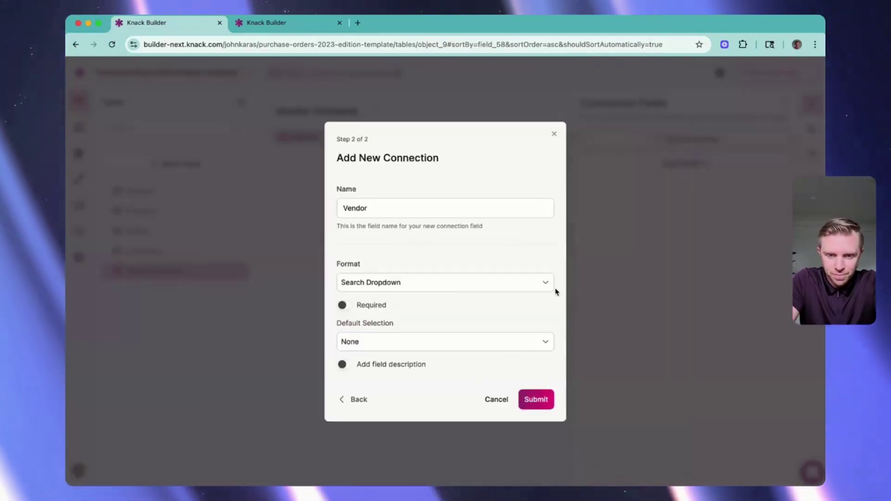
{"action": "left_click", "coordinate": [430, 203]}
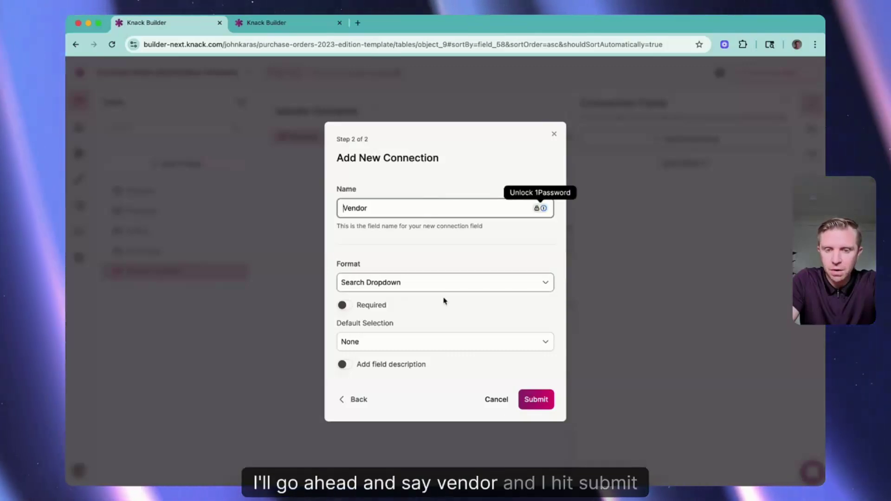
{"action": "left_click", "coordinate": [536, 401]}
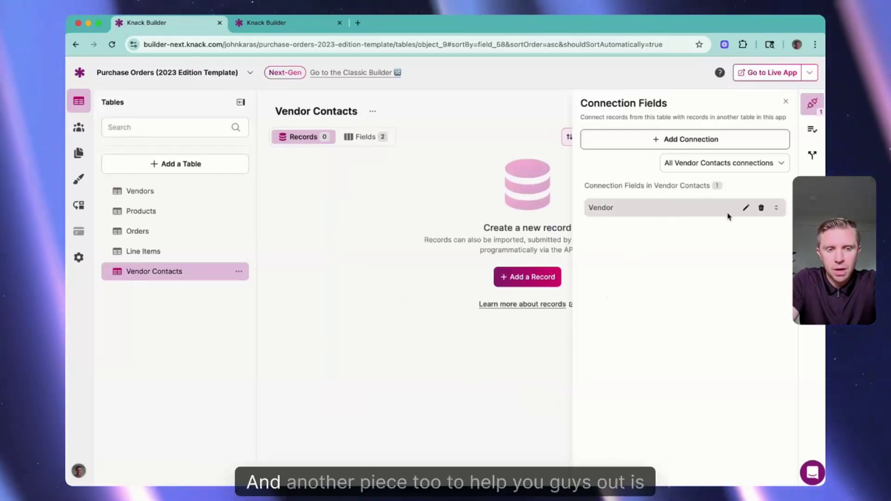
Open the settings of the Vendor connection field in Vendor Contacts and check the available connection types
{"action": "left_click", "coordinate": [745, 208]}
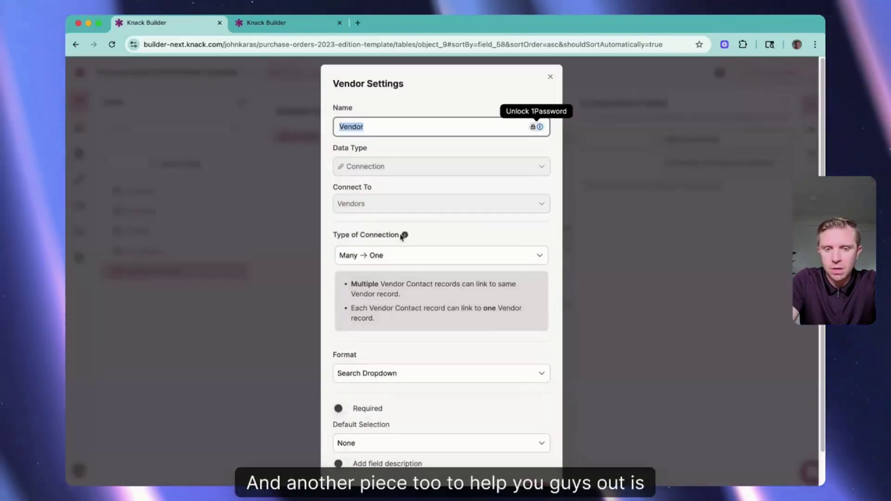
{"action": "left_click", "coordinate": [425, 127]}
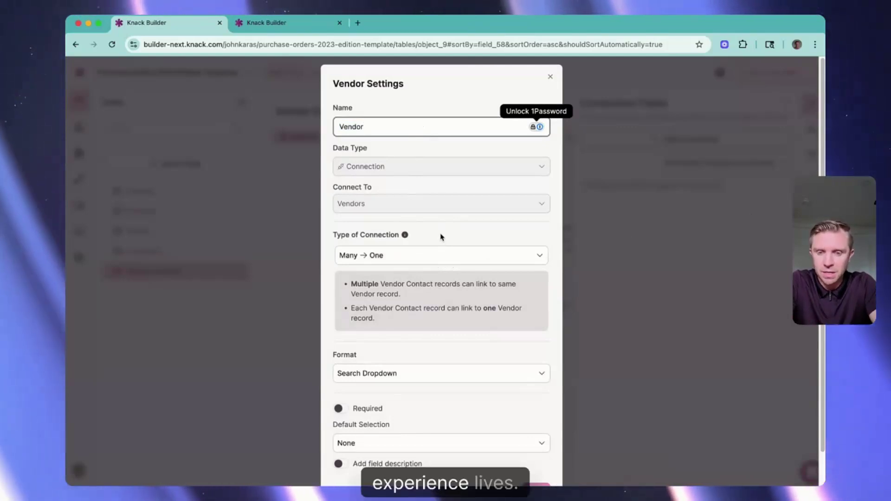
{"action": "left_click", "coordinate": [442, 253]}
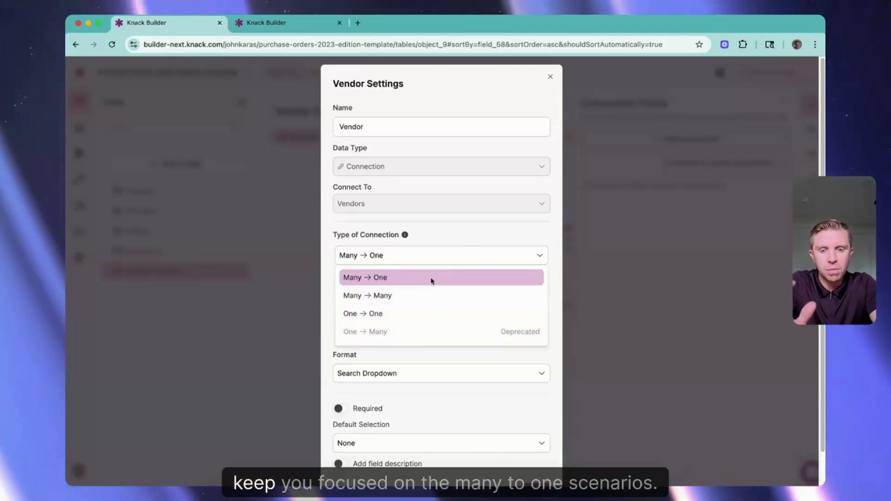
{"action": "left_click", "coordinate": [459, 234]}
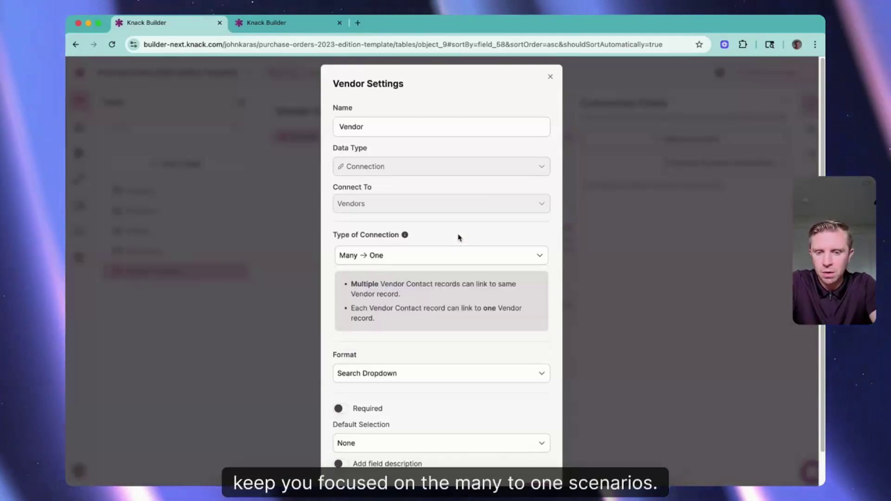
Review the examples of recommended relationship types and connection field placement, and close the Vendor field settings
{"action": "left_click", "coordinate": [405, 235]}
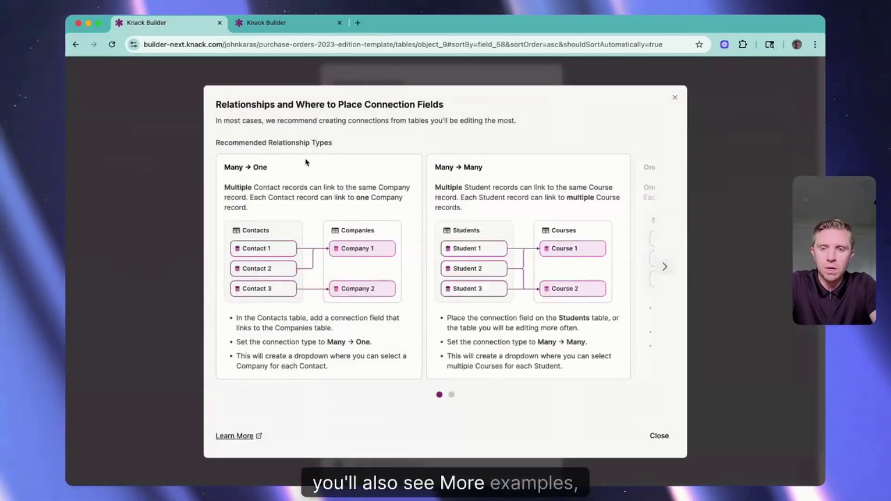
{"action": "left_click", "coordinate": [672, 97]}
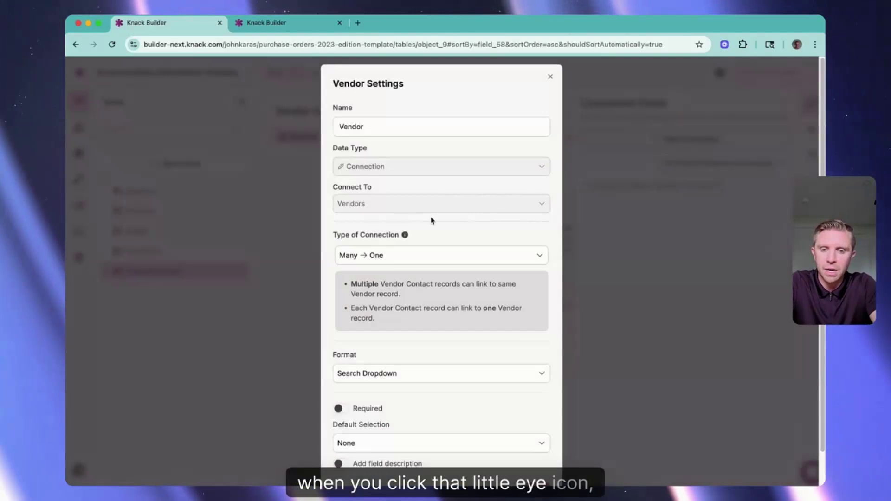
{"action": "left_click", "coordinate": [405, 235]}
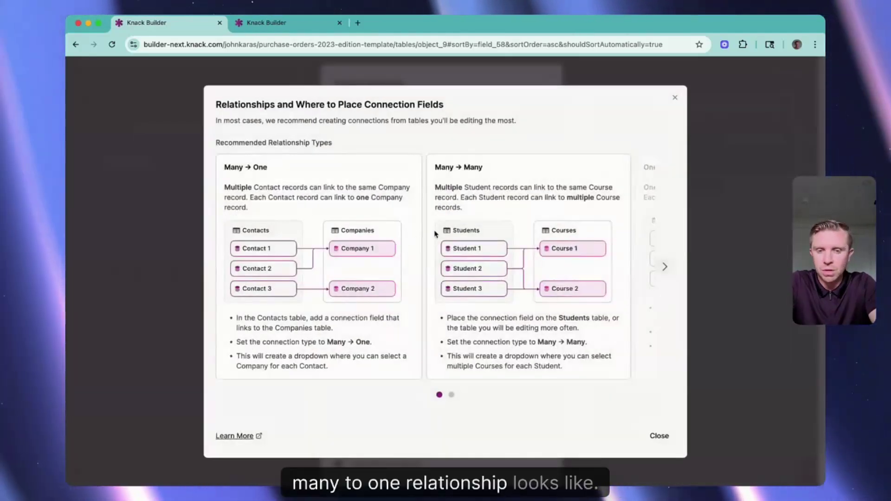
{"action": "left_click", "coordinate": [665, 266]}
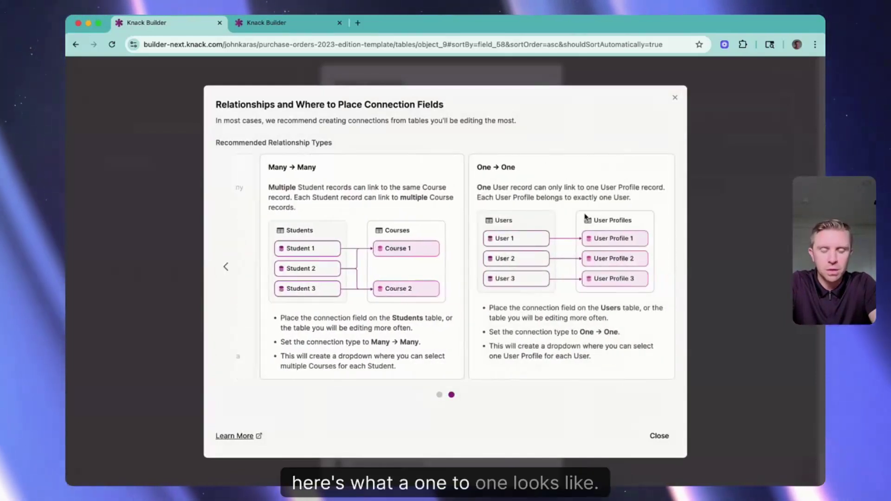
{"action": "left_click", "coordinate": [659, 436]}
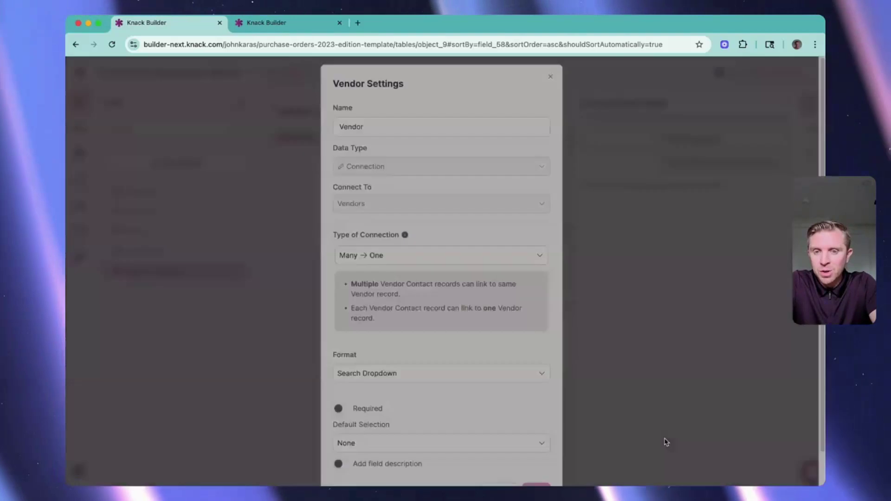
{"action": "left_click", "coordinate": [550, 79]}
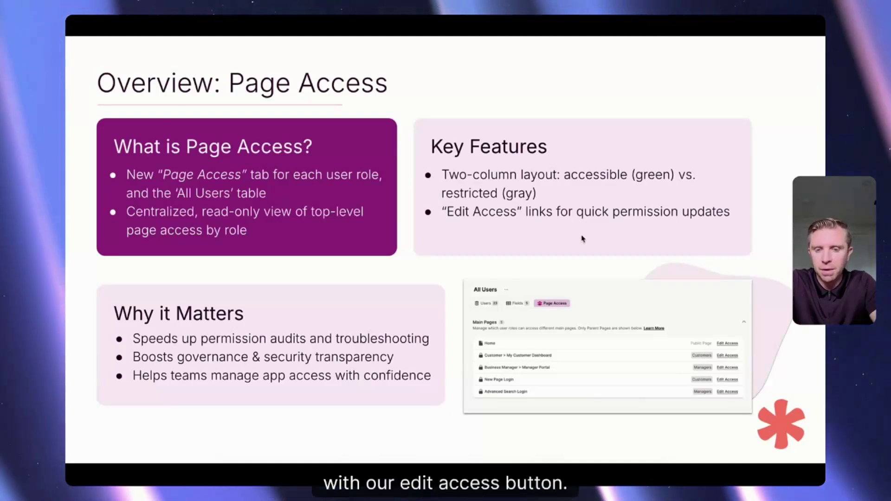
Switch from the slides to the Knack Builder and look over the Practice Management System's tables and user roles
{"action": "left_click", "coordinate": [531, 265]}
{"action": "key", "text": "ctrl+Left"}
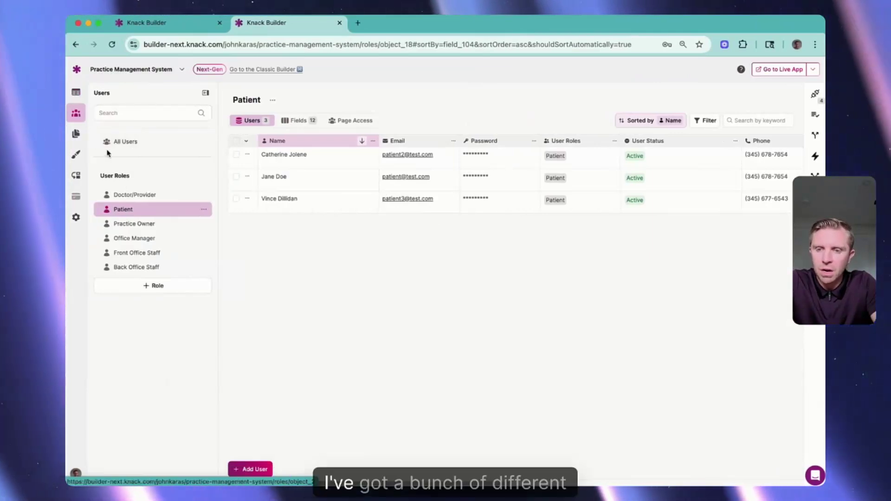
{"action": "left_click", "coordinate": [76, 91]}
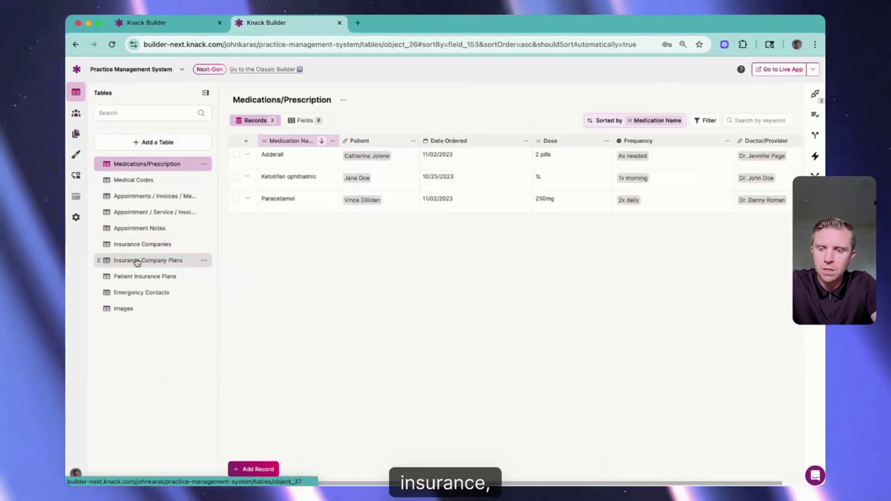
{"action": "left_click", "coordinate": [77, 115]}
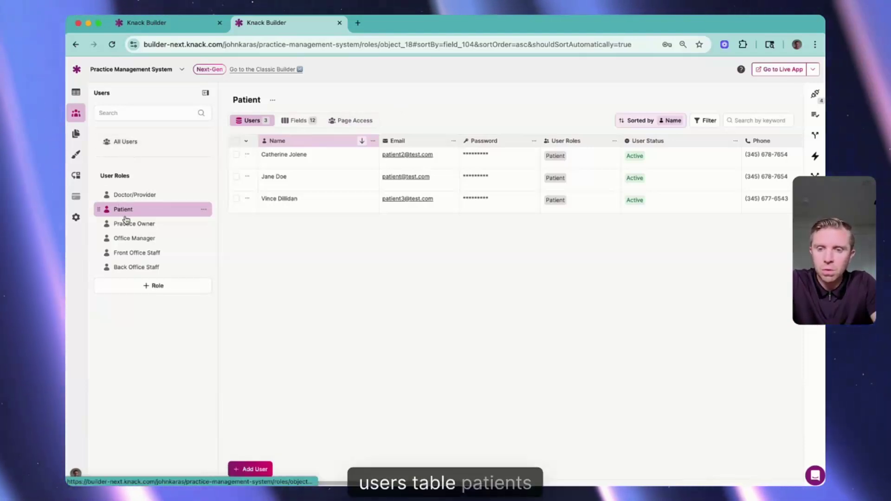
Examine which main pages the Patient role can and cannot access
{"action": "left_click", "coordinate": [358, 120]}
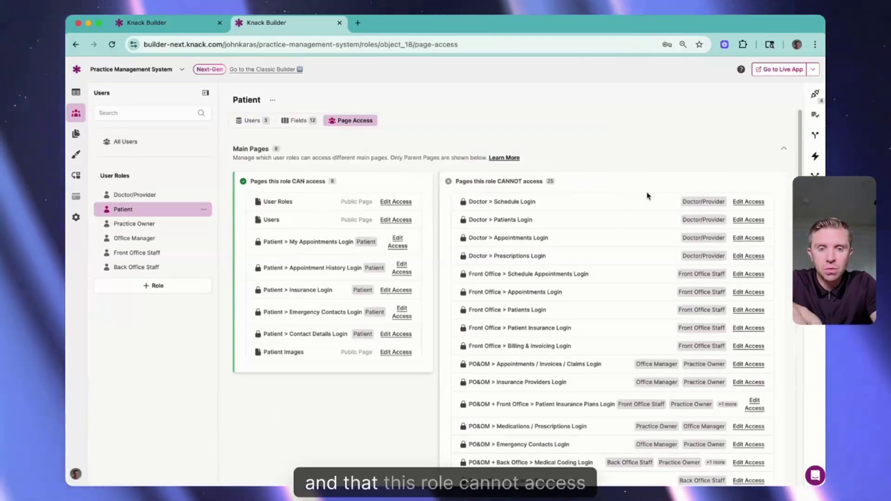
{"action": "scroll", "coordinate": [642, 235], "scroll_direction": "down", "scroll_amount": 1}
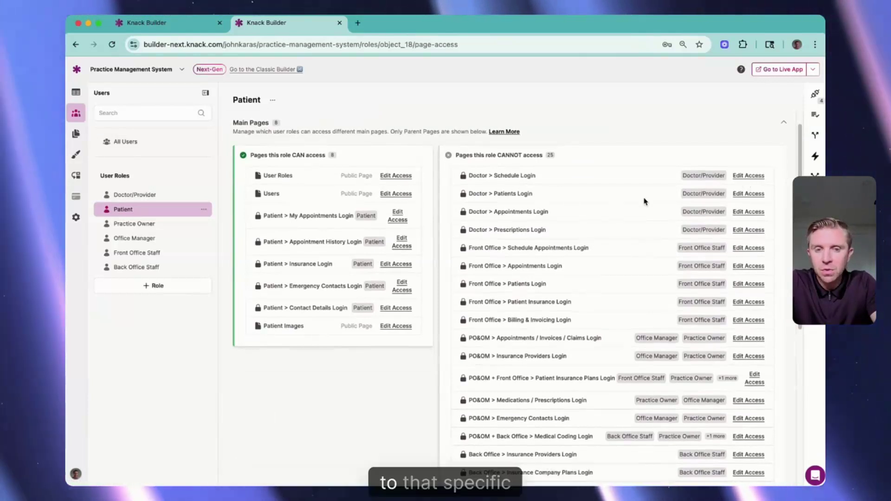
{"action": "scroll", "coordinate": [598, 201], "scroll_direction": "up", "scroll_amount": 1}
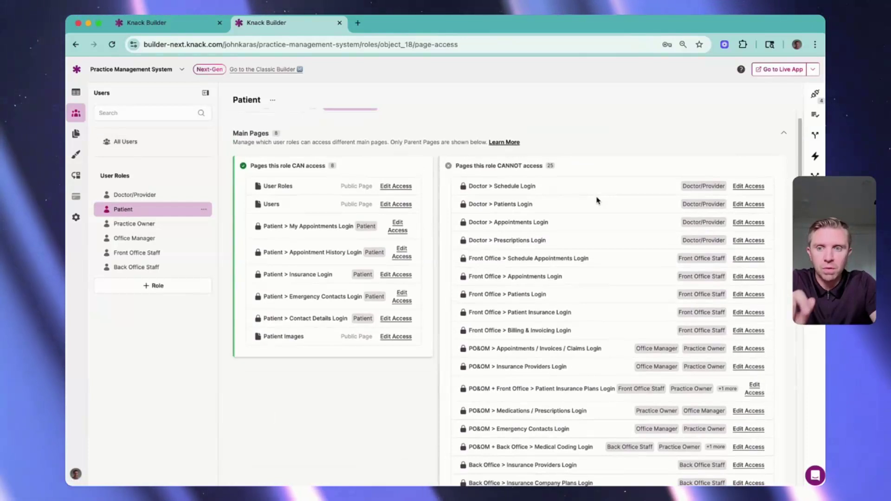
Look through the Practice Management System's full list of pages and their login requirements
{"action": "left_click", "coordinate": [77, 135]}
{"action": "scroll", "coordinate": [172, 278], "scroll_direction": "up", "scroll_amount": 5}
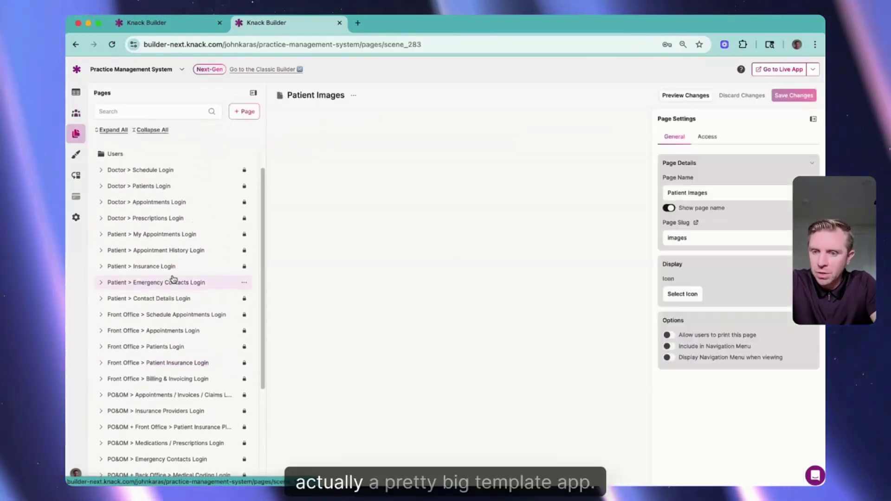
{"action": "scroll", "coordinate": [174, 276], "scroll_direction": "down", "scroll_amount": 2}
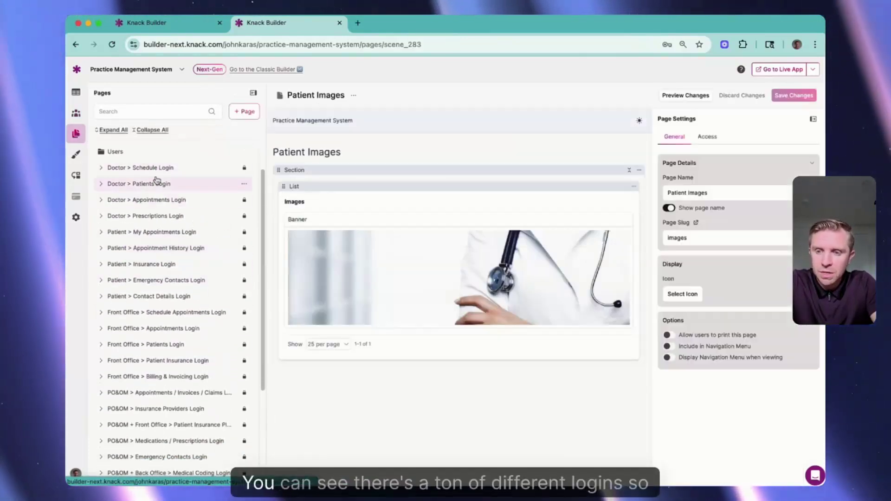
{"action": "scroll", "coordinate": [156, 247], "scroll_direction": "down", "scroll_amount": 4}
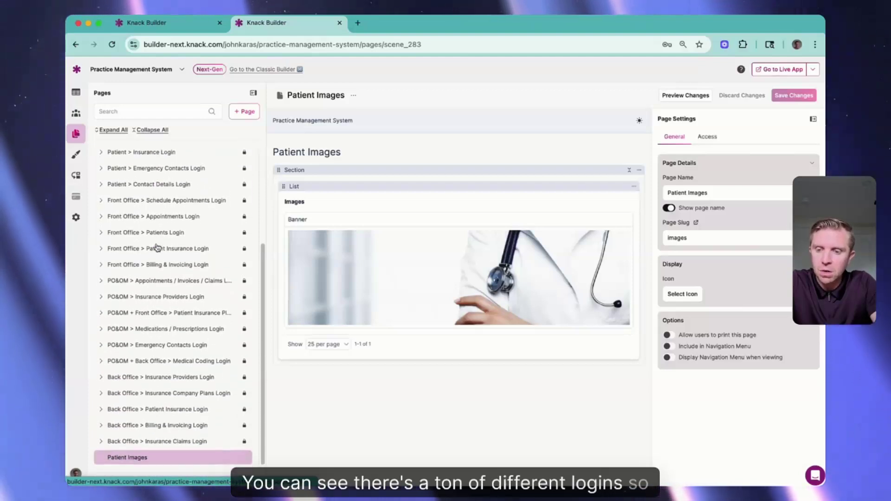
{"action": "scroll", "coordinate": [156, 247], "scroll_direction": "down", "scroll_amount": 1}
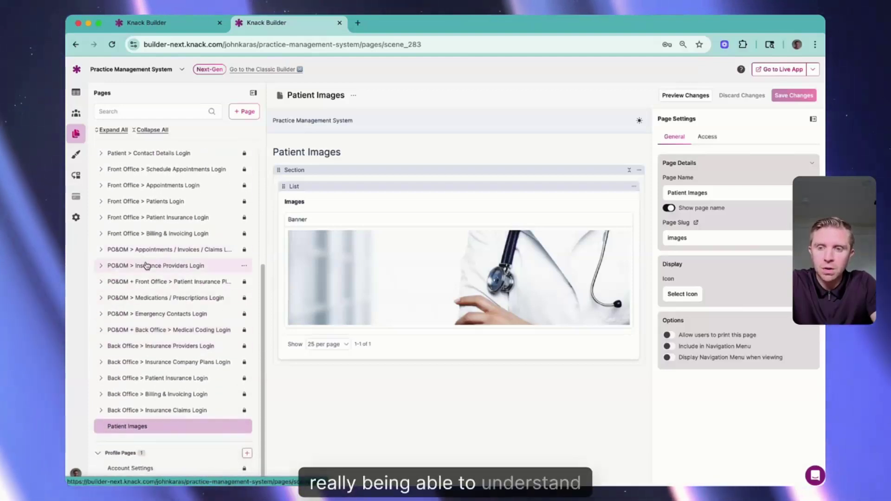
From the Patient role's page access, put the Patient Images page behind a login limited to the Patient role, and save the page
{"action": "scroll", "coordinate": [145, 265], "scroll_direction": "up", "scroll_amount": 4}
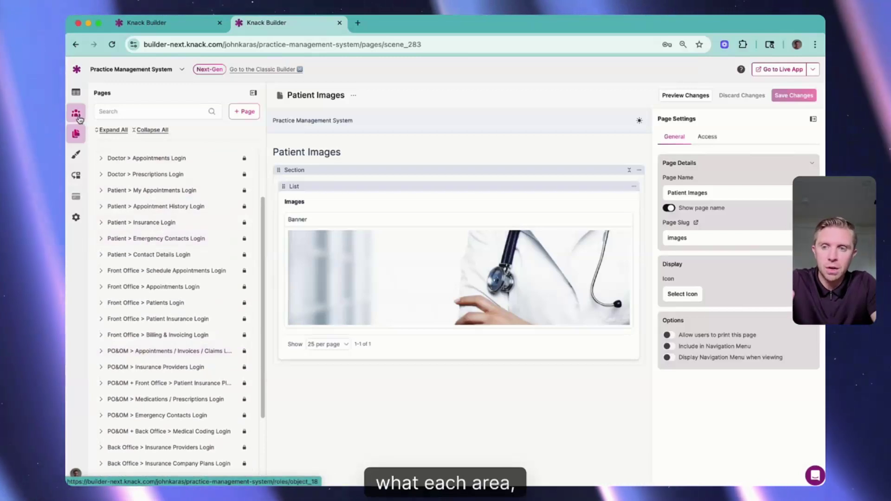
{"action": "left_click", "coordinate": [77, 117]}
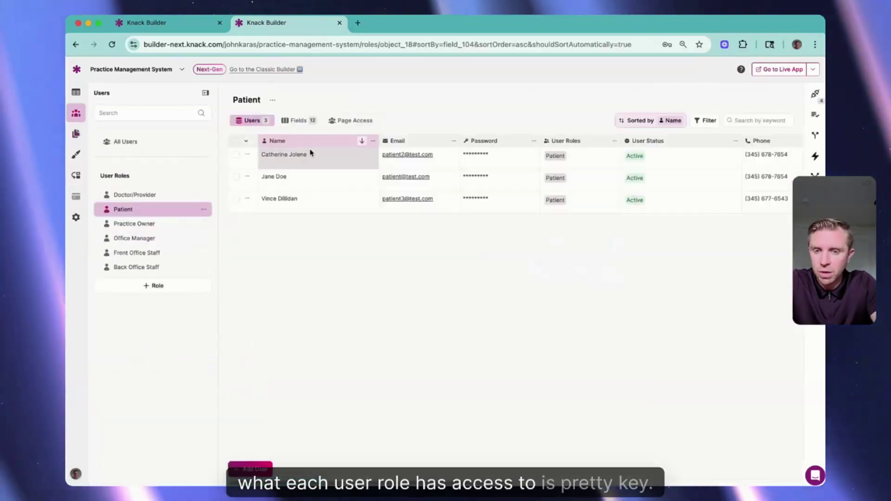
{"action": "left_click", "coordinate": [351, 121]}
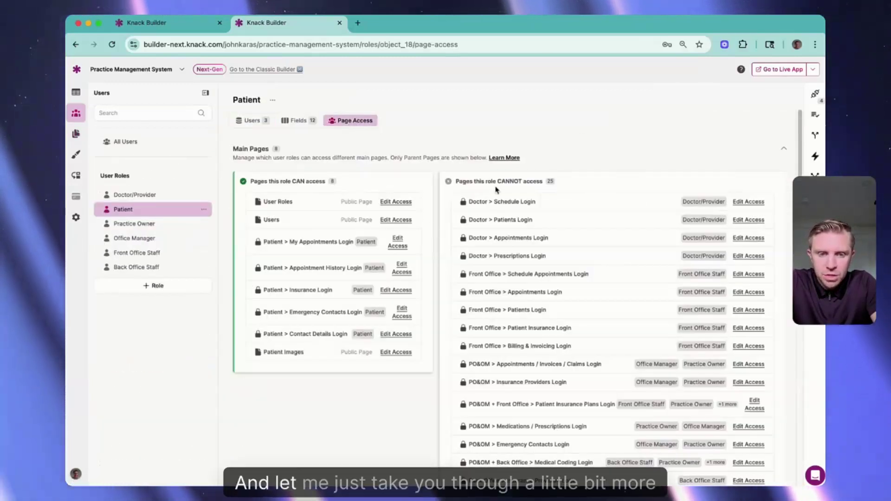
{"action": "scroll", "coordinate": [478, 177], "scroll_direction": "down", "scroll_amount": 2}
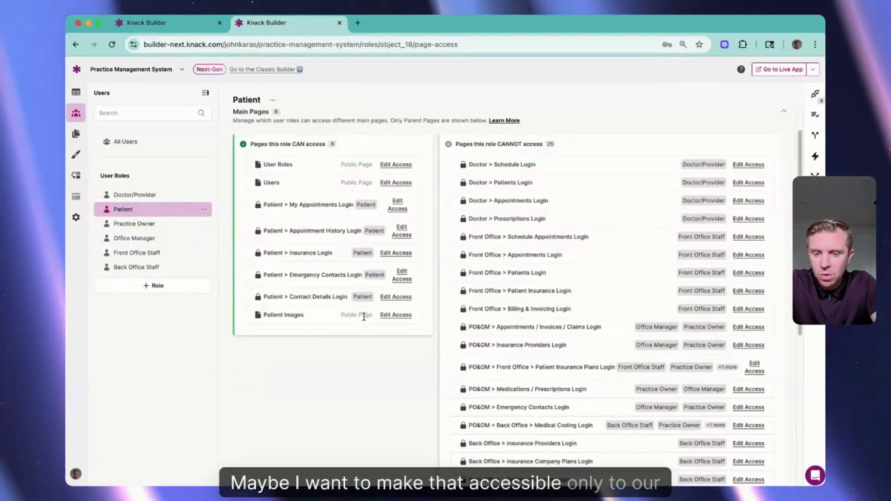
{"action": "left_click", "coordinate": [396, 316]}
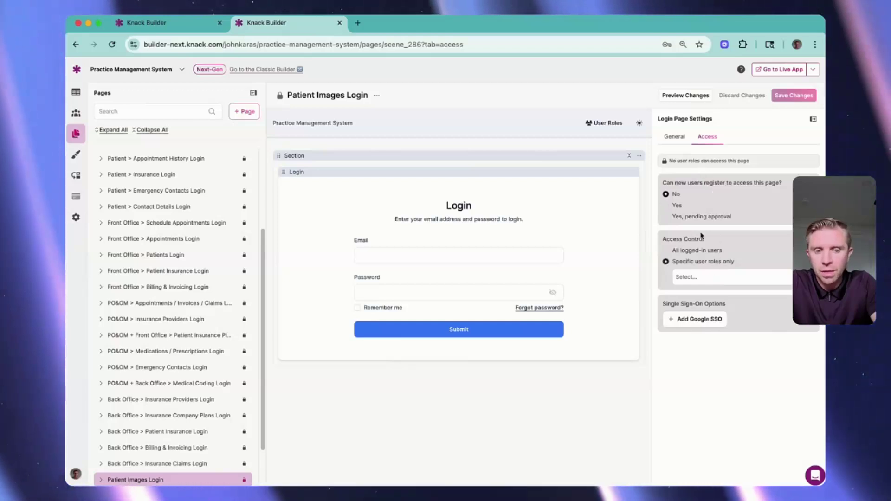
{"action": "left_click", "coordinate": [732, 277]}
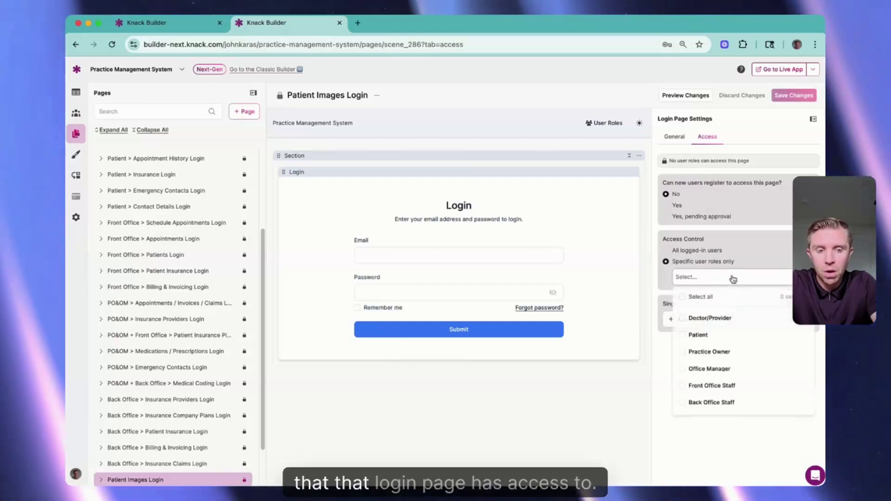
{"action": "left_click", "coordinate": [682, 336]}
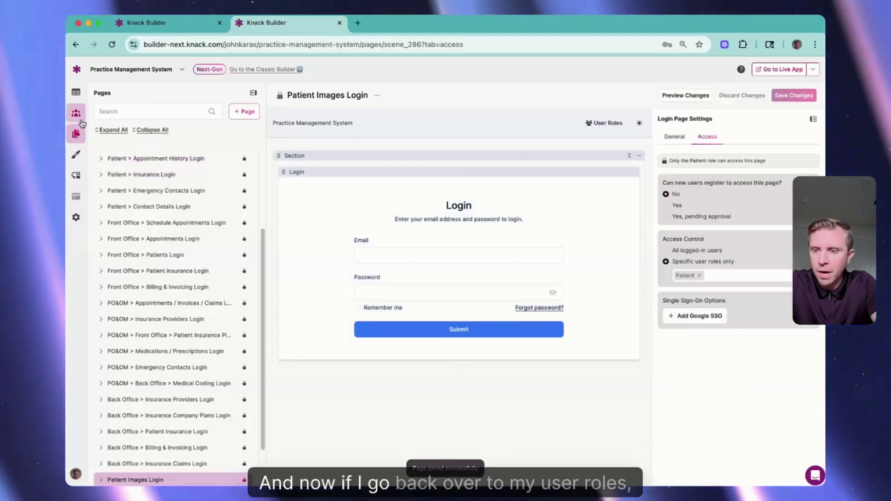
Recheck the Patient role's page access, and switch to the slides to show the Open Q&A slide
{"action": "left_click", "coordinate": [77, 116]}
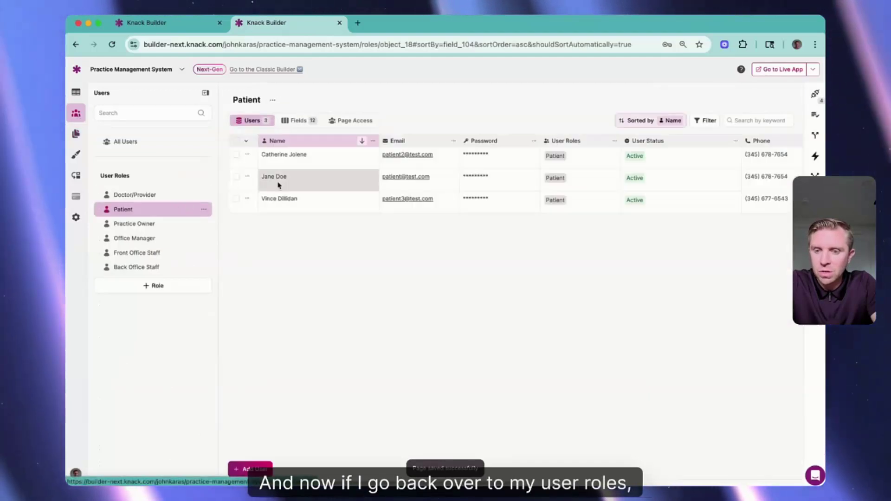
{"action": "left_click", "coordinate": [348, 122]}
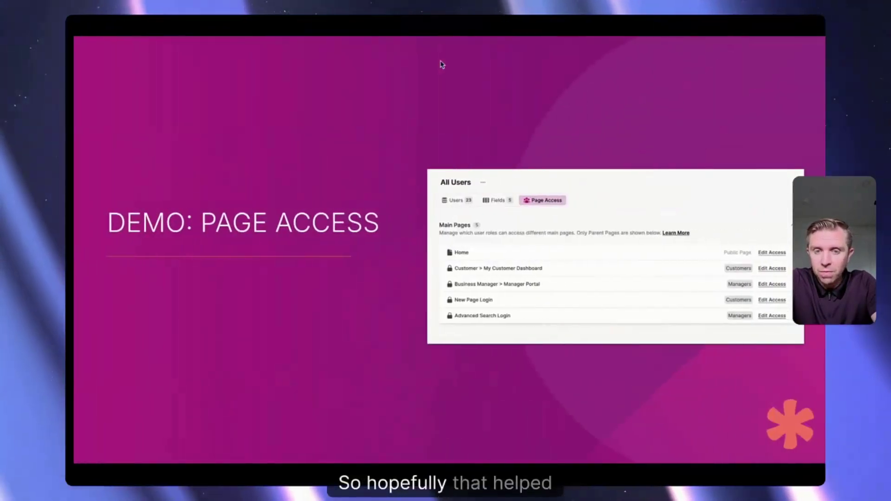
{"action": "key", "text": "Right"}
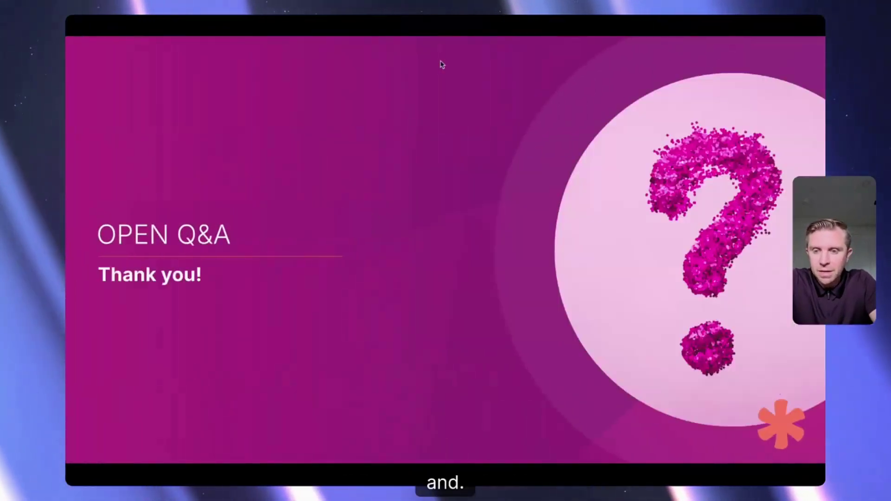